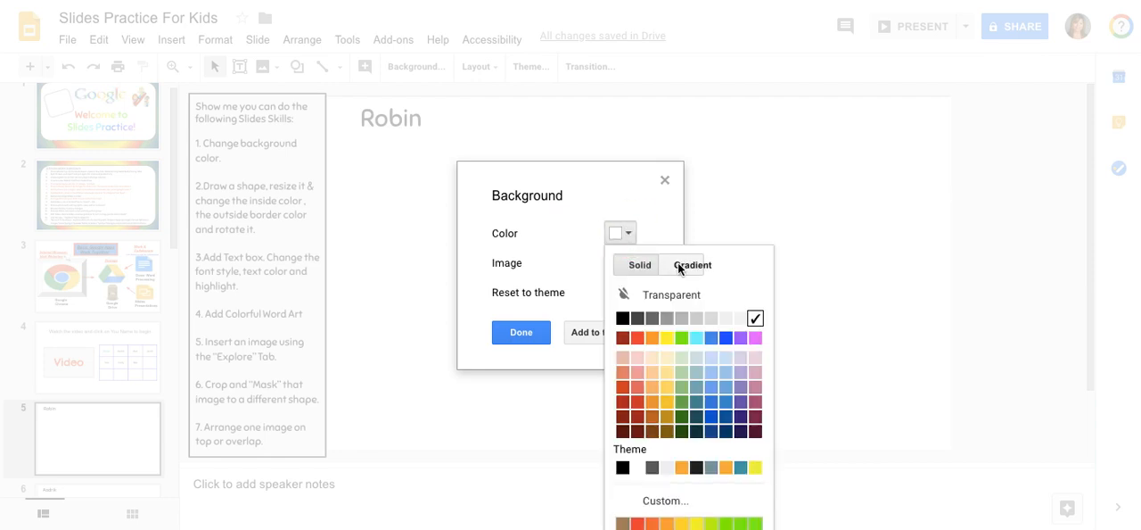
Apply the light yellow radial gradient to the slide background and open its custom gradient settings
click(679, 265)
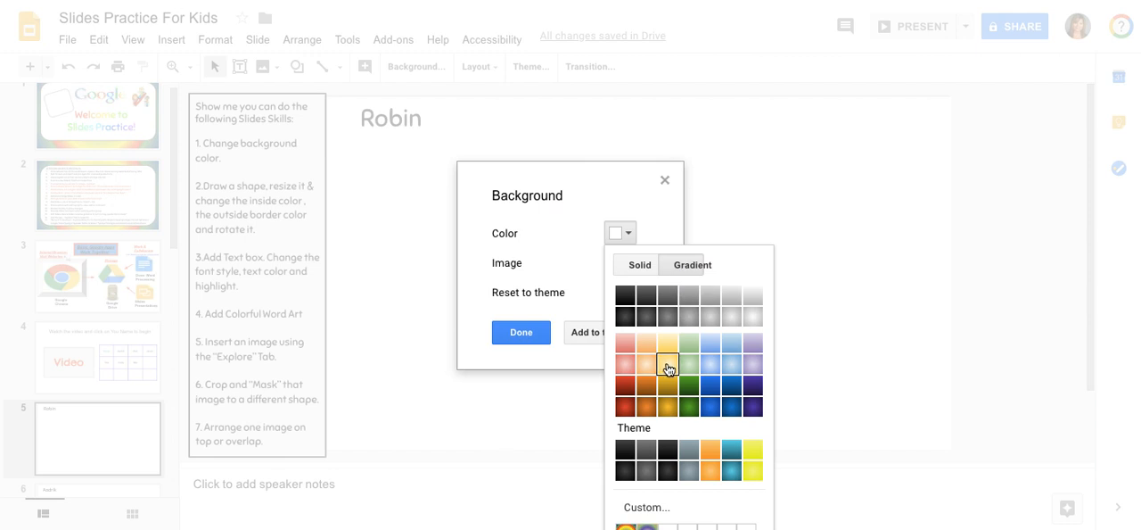
click(669, 365)
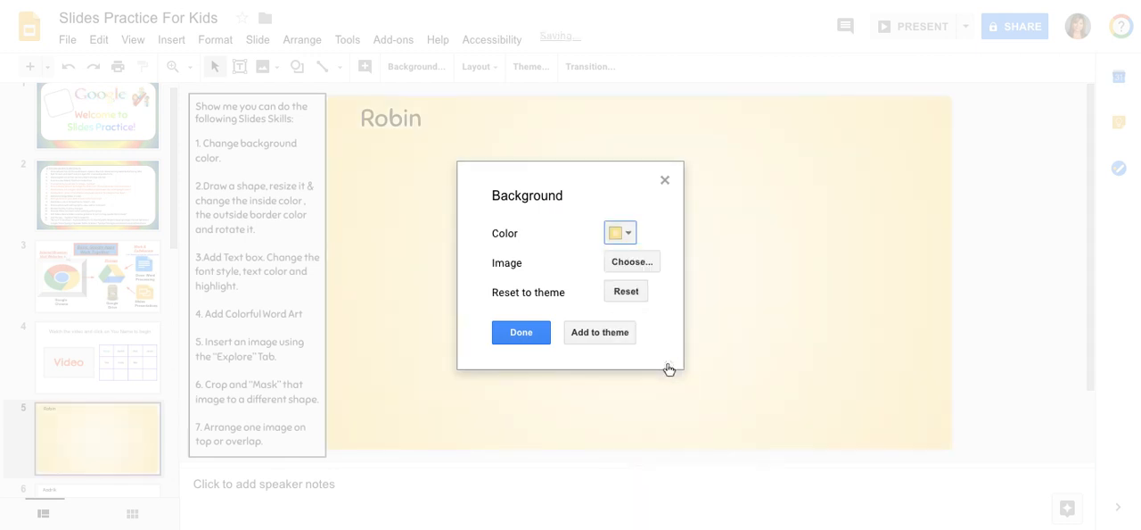
click(628, 233)
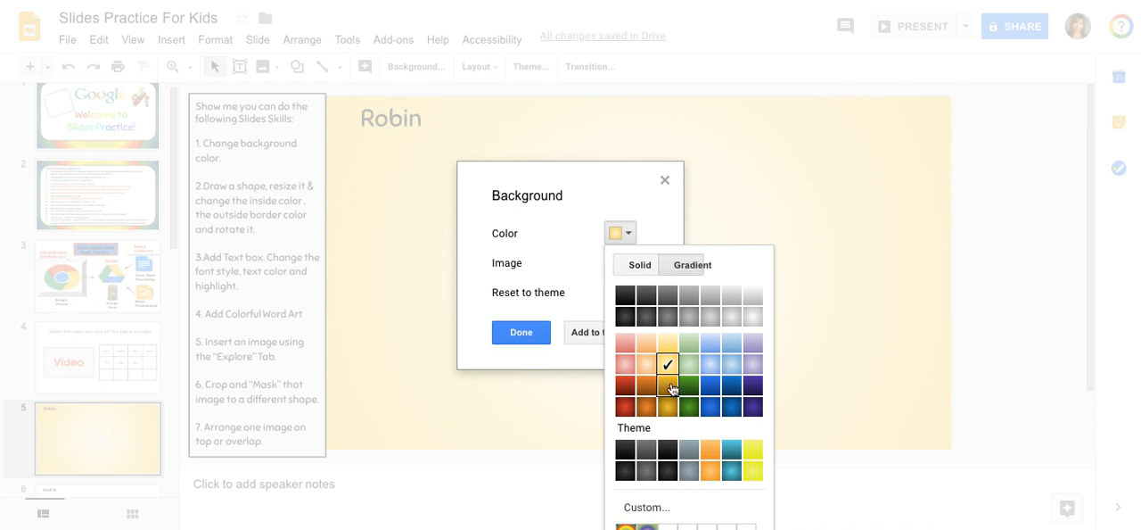
click(645, 512)
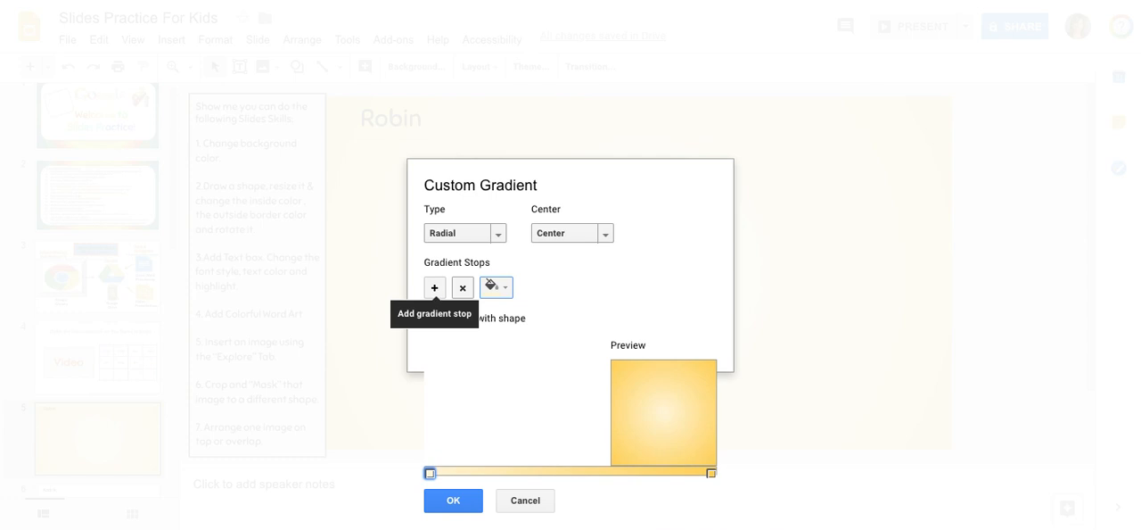
Add a blue-violet gradient stop and position it about one third along the gradient bar
click(434, 288)
click(505, 285)
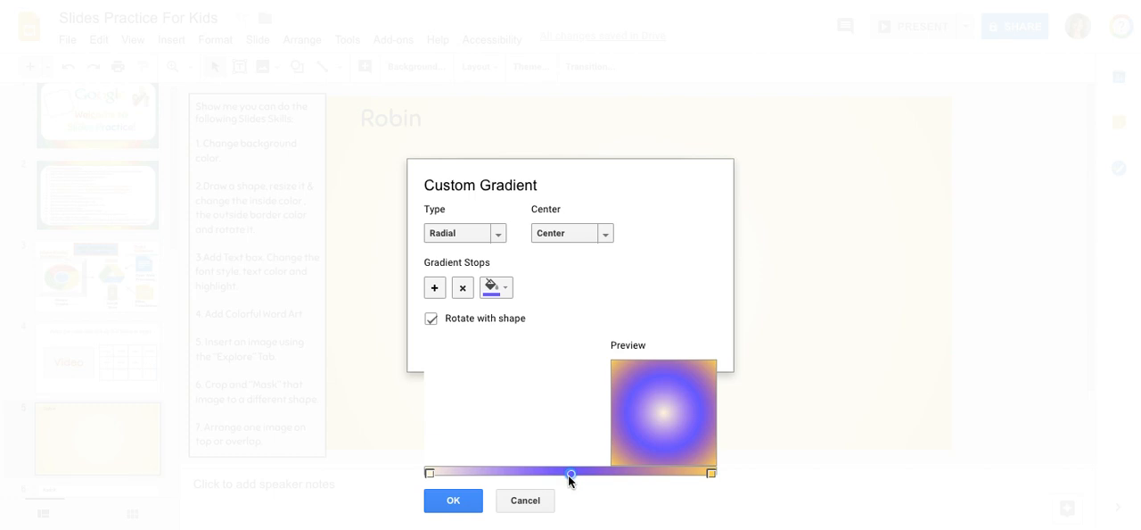
drag(571, 474, 523, 473)
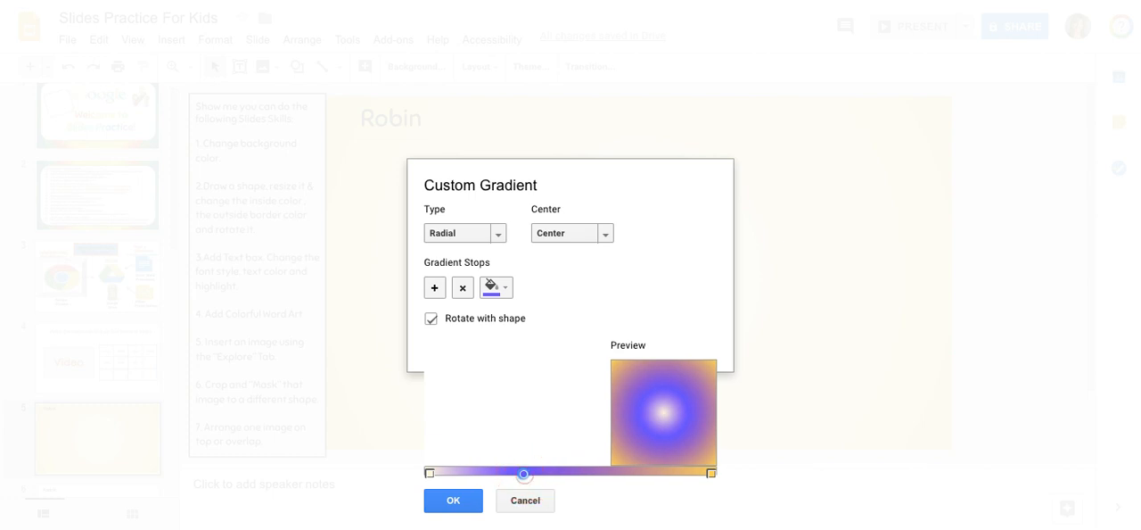
Add a second gradient stop, color it bright green and position it about two thirds along the gradient bar
click(434, 289)
drag(619, 473, 580, 474)
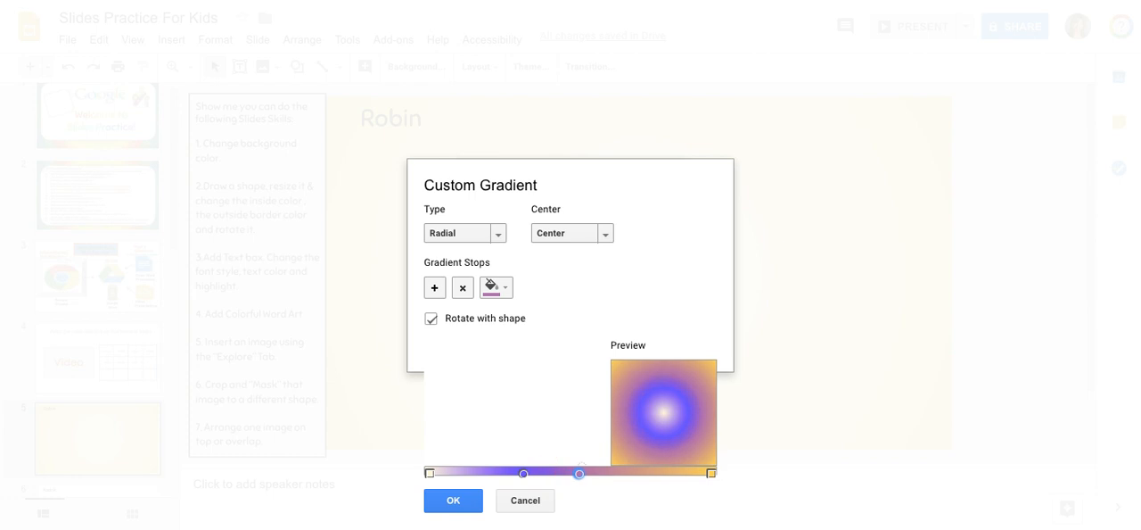
click(501, 287)
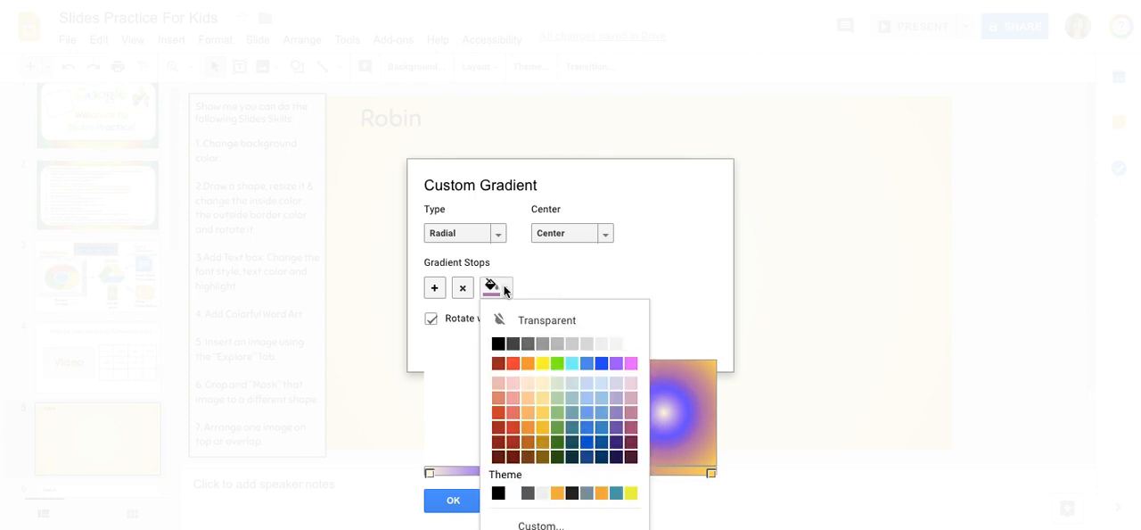
click(558, 364)
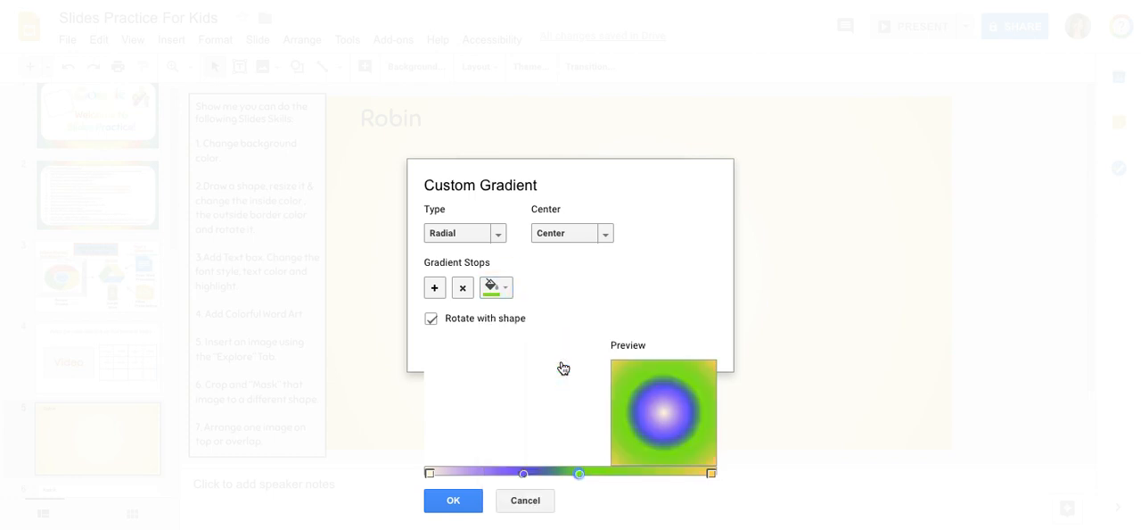
drag(579, 474, 621, 474)
Add a third gradient stop in light yellow and place it midway, between the blue-violet and green stops
click(435, 288)
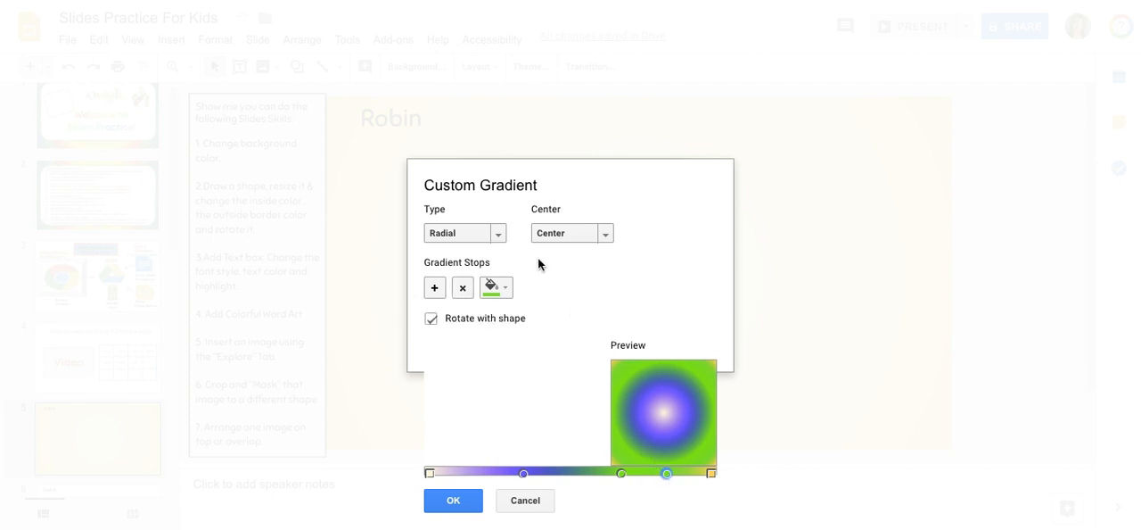
click(505, 287)
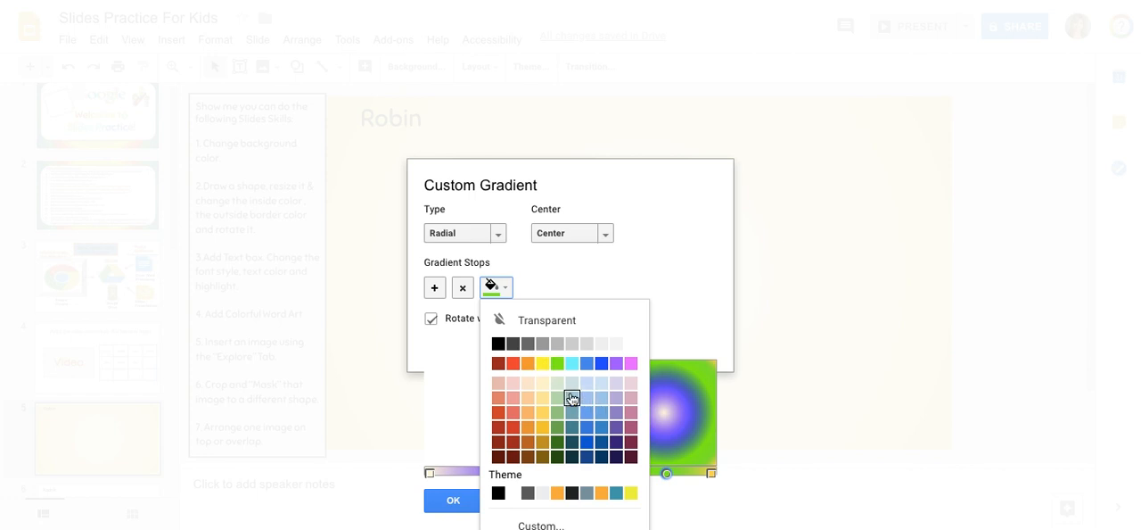
click(542, 398)
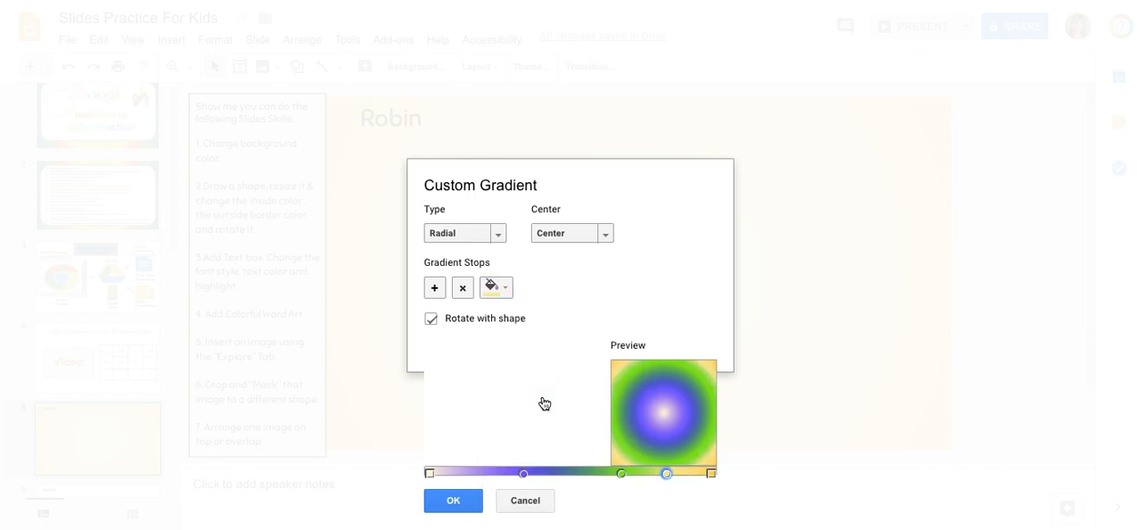
drag(667, 474, 573, 473)
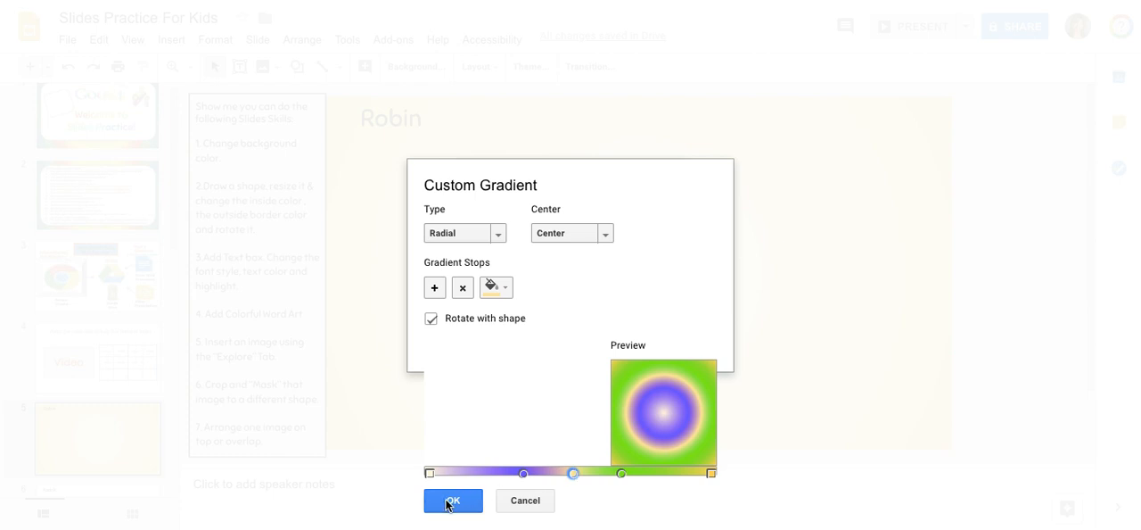
Try the Linear gradient type, and switch the type back to Radial
click(620, 474)
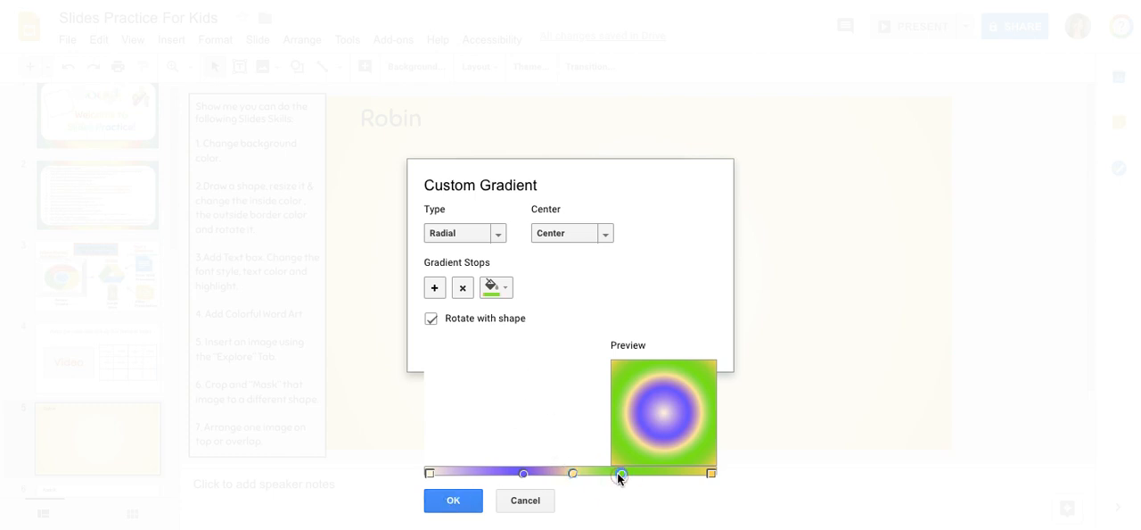
click(524, 474)
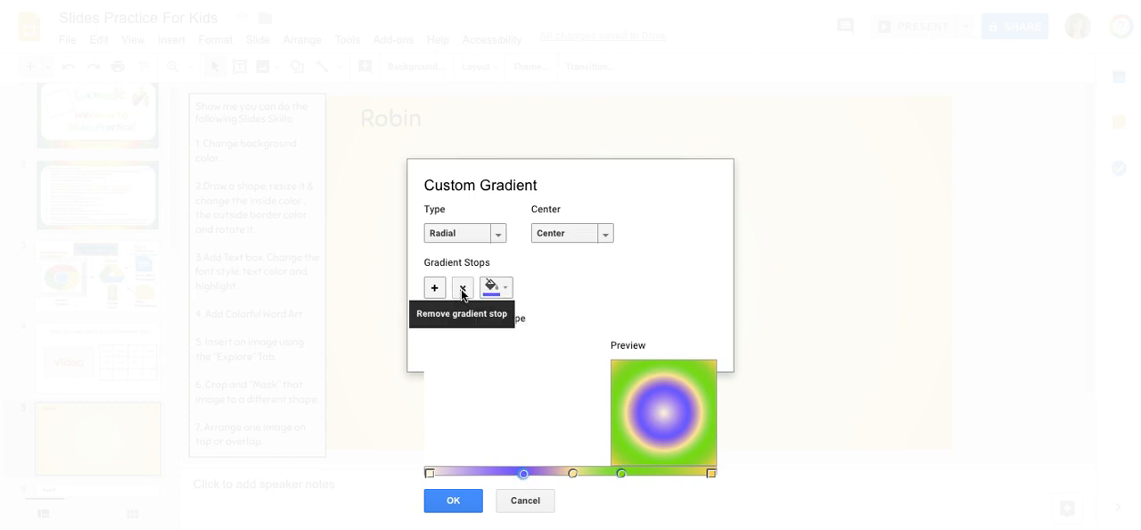
click(498, 235)
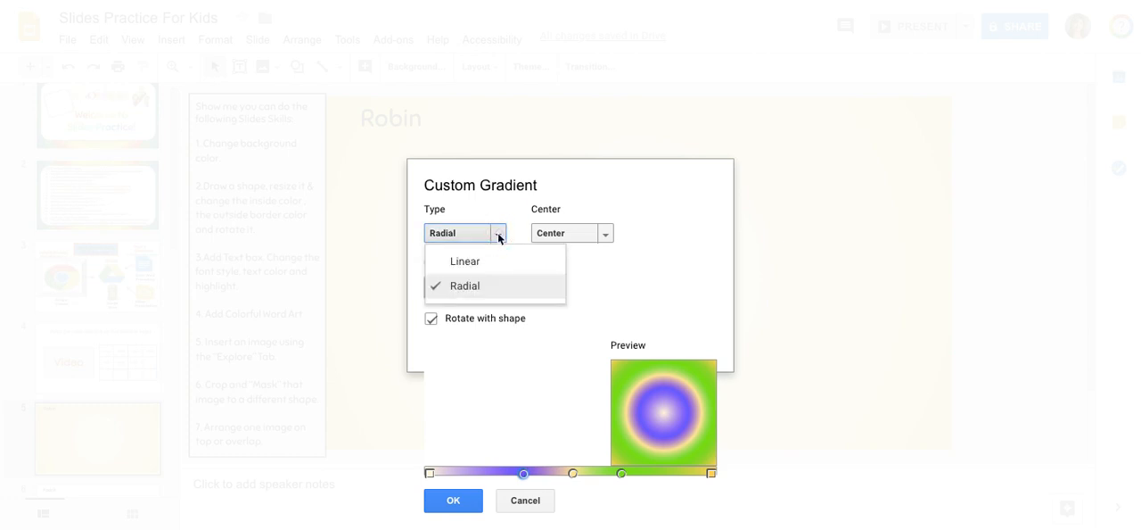
click(471, 261)
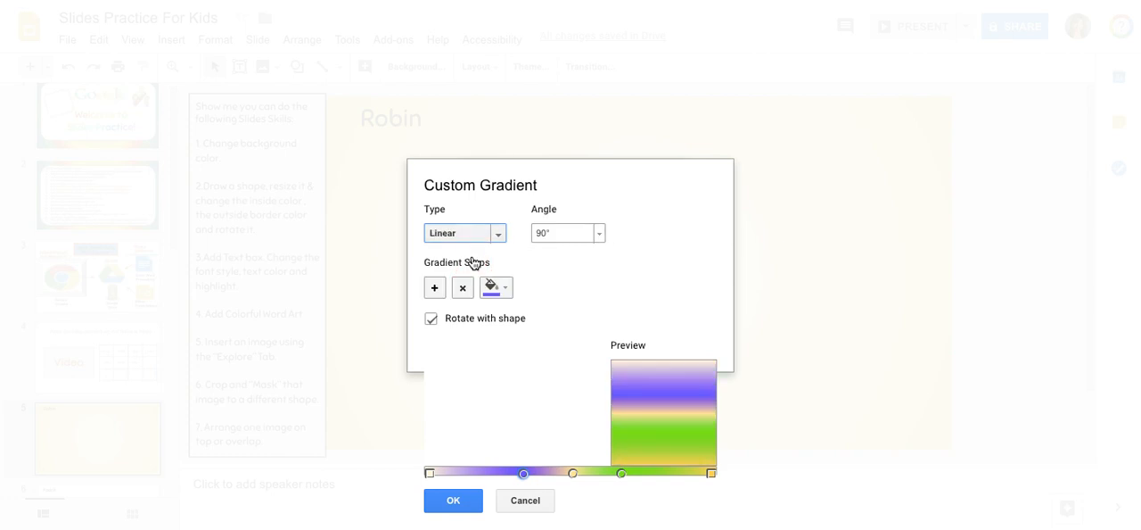
click(496, 233)
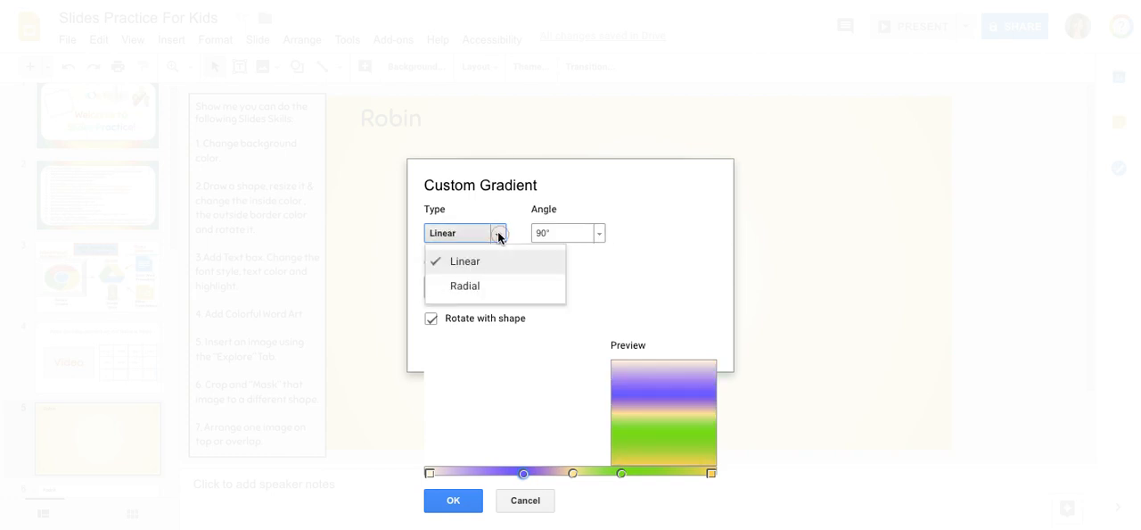
click(478, 287)
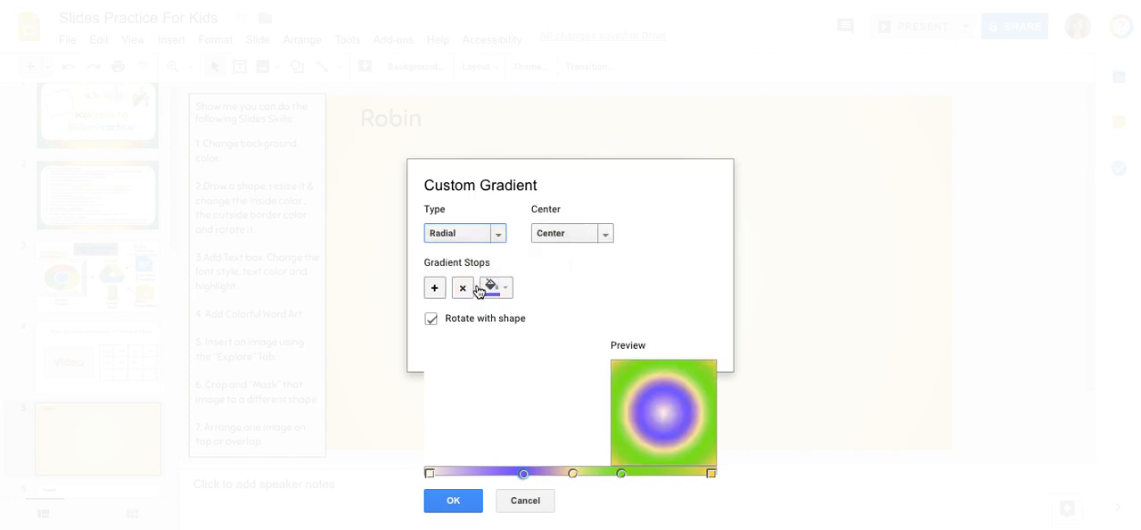
Try the Top left, Top right, Bottom left and Bottom right center positions for the radial gradient
click(608, 234)
click(600, 282)
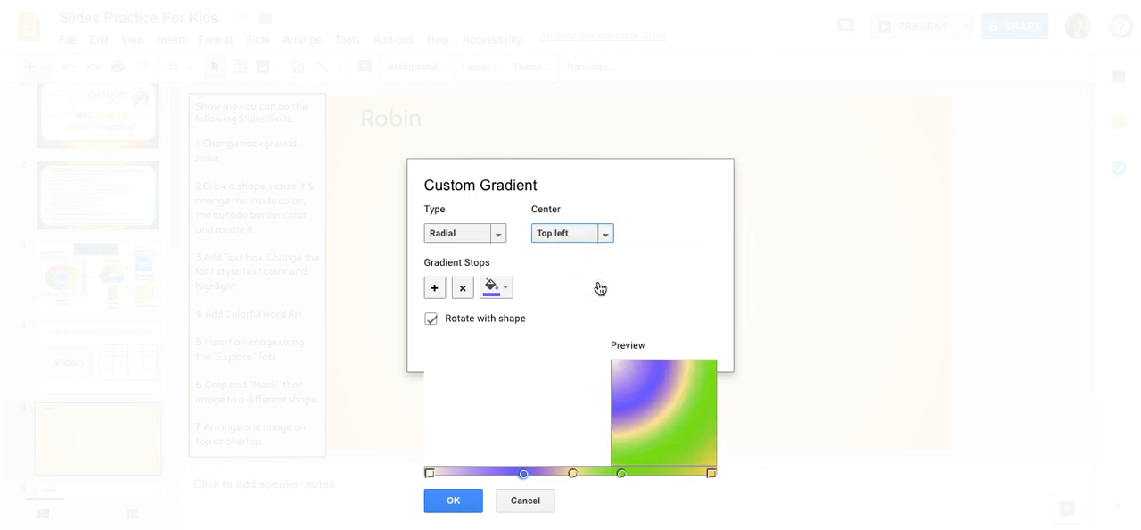
click(605, 234)
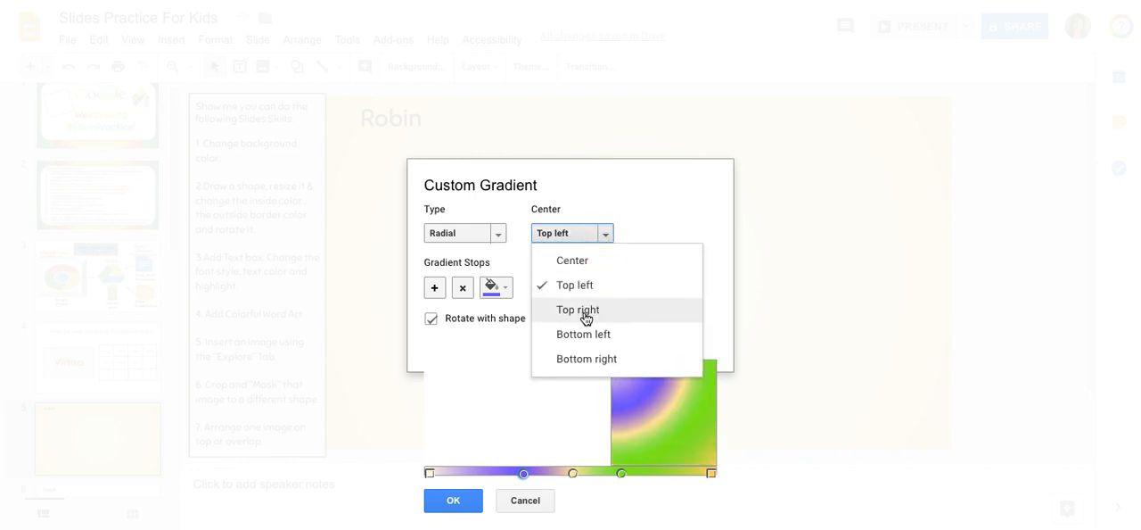
click(586, 312)
click(605, 233)
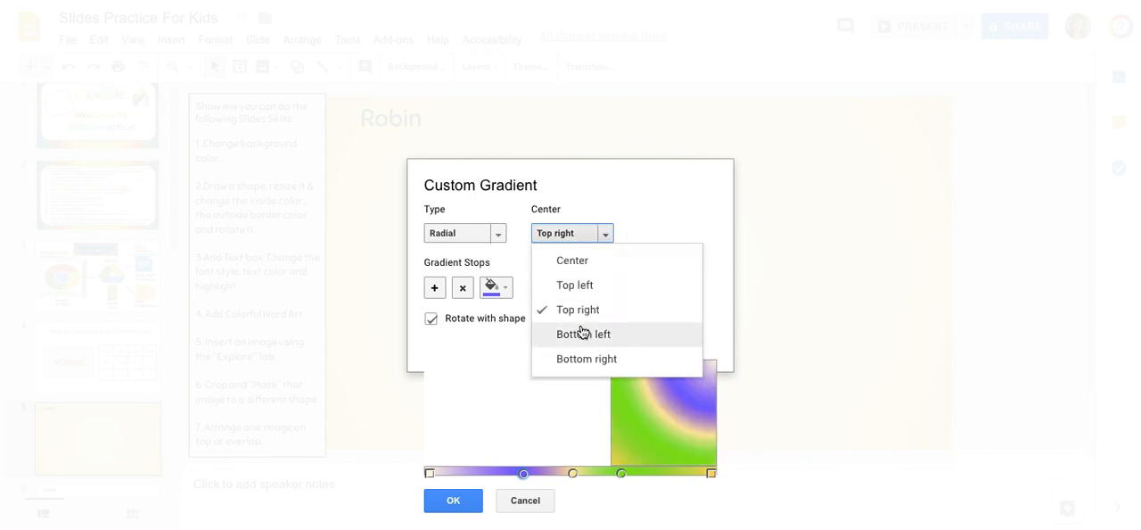
click(582, 334)
click(607, 234)
click(599, 362)
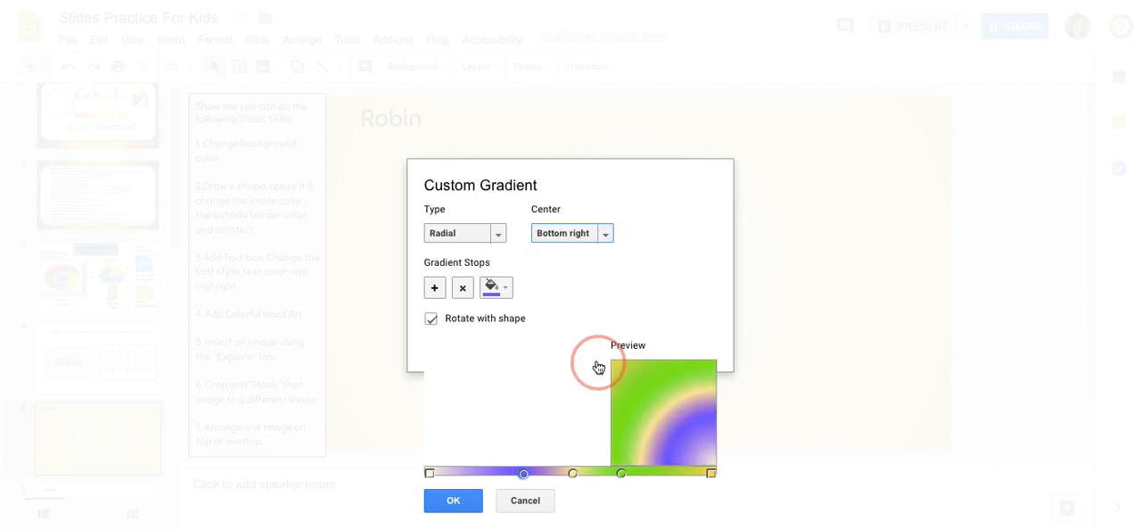
Set the radial gradient's center to Center and apply the custom gradient as the slide background
click(605, 234)
click(589, 259)
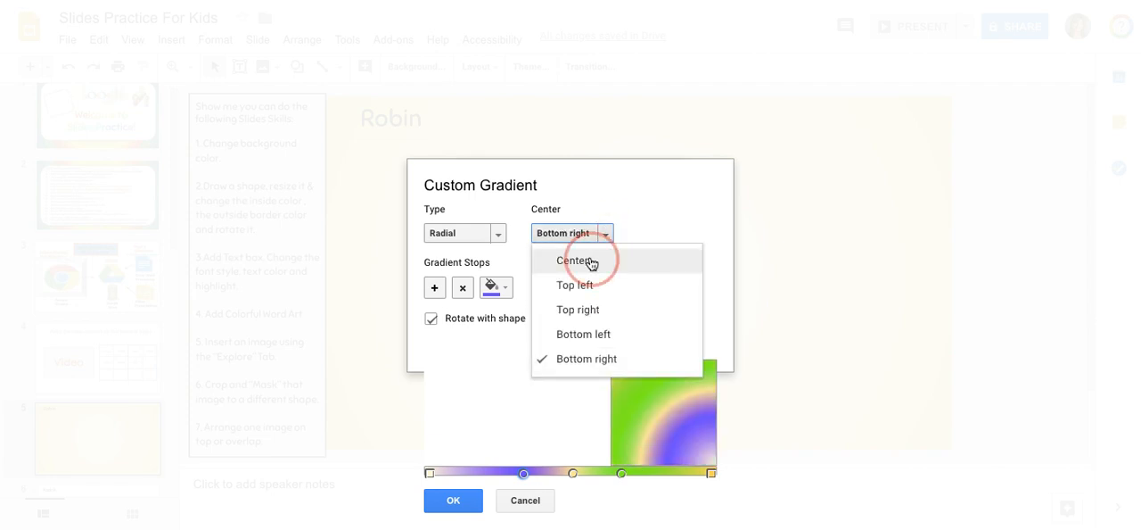
click(451, 502)
click(520, 333)
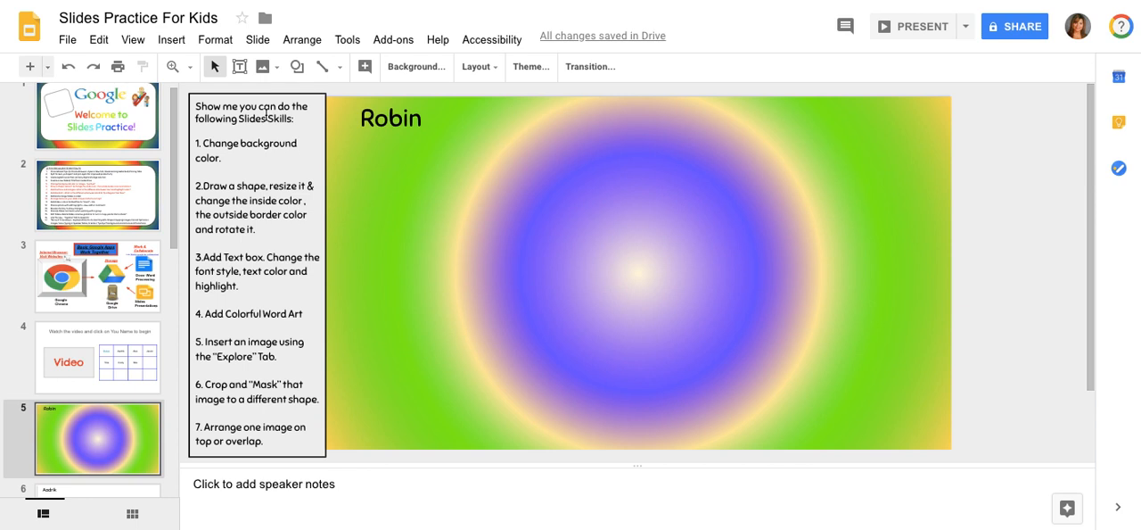
Draw a heart shape in the lower-left part of the colored slide area, beside the skills list
click(297, 71)
mouse_move(306, 100)
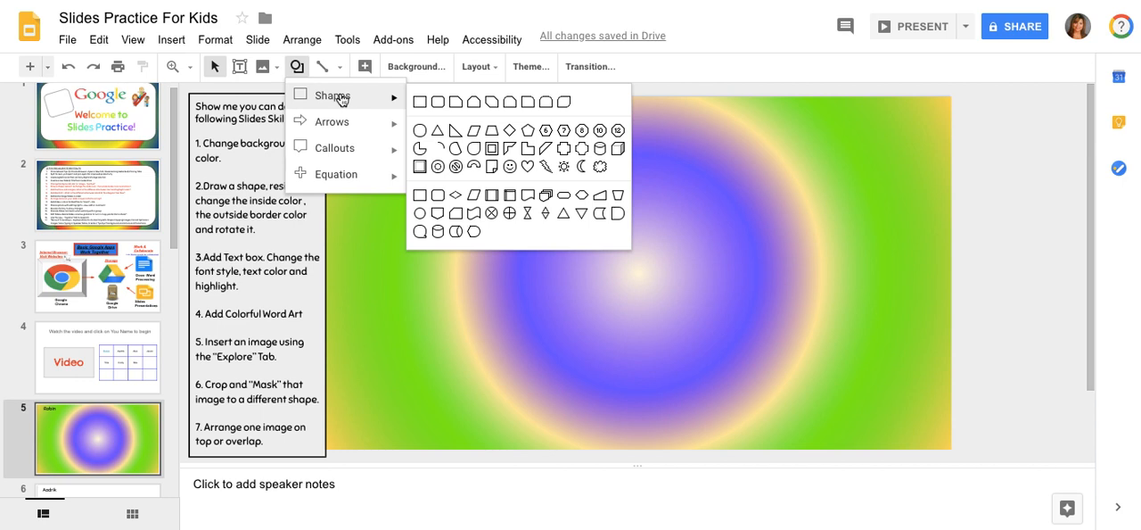
mouse_move(353, 122)
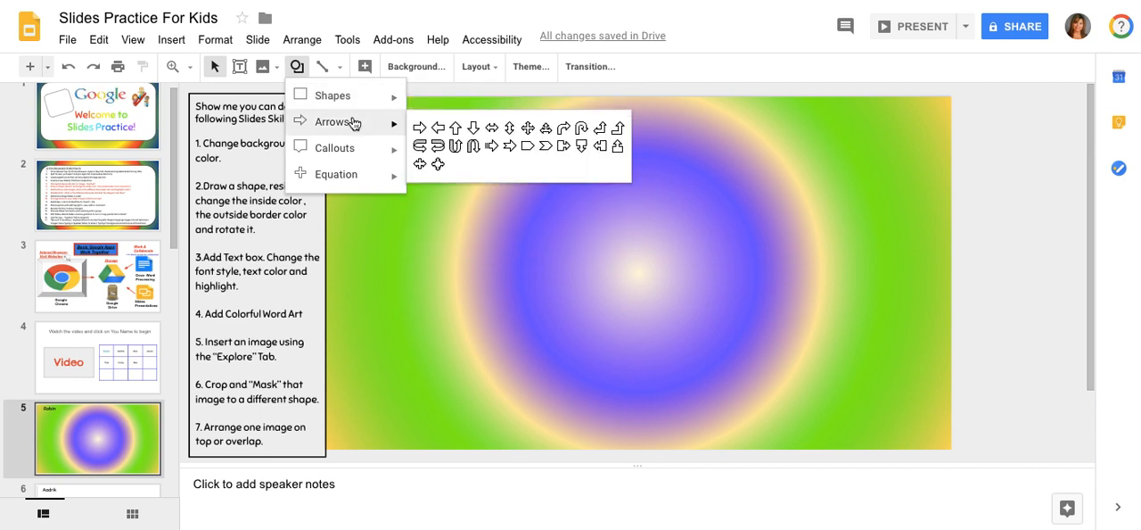
mouse_move(347, 174)
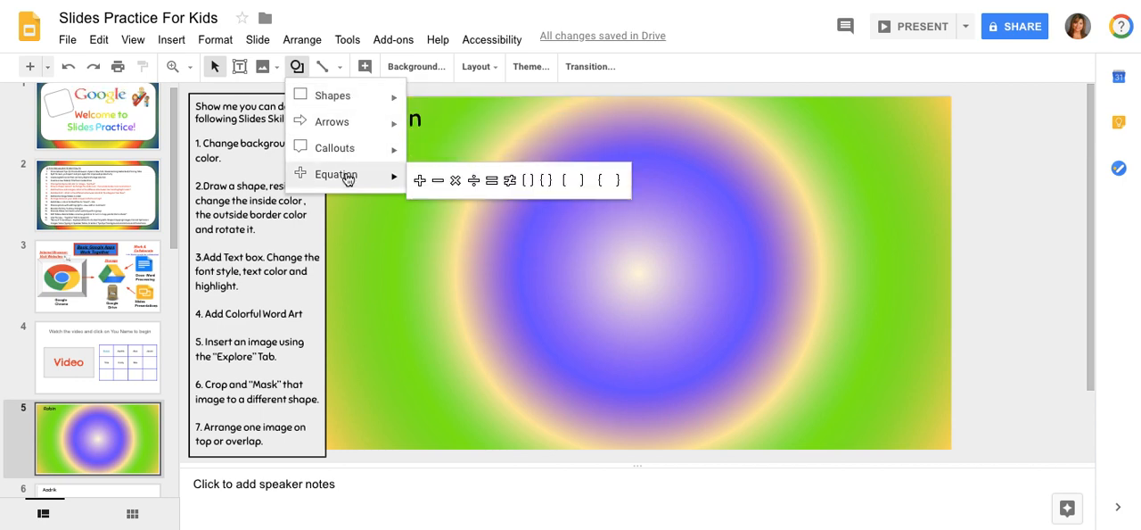
mouse_move(377, 95)
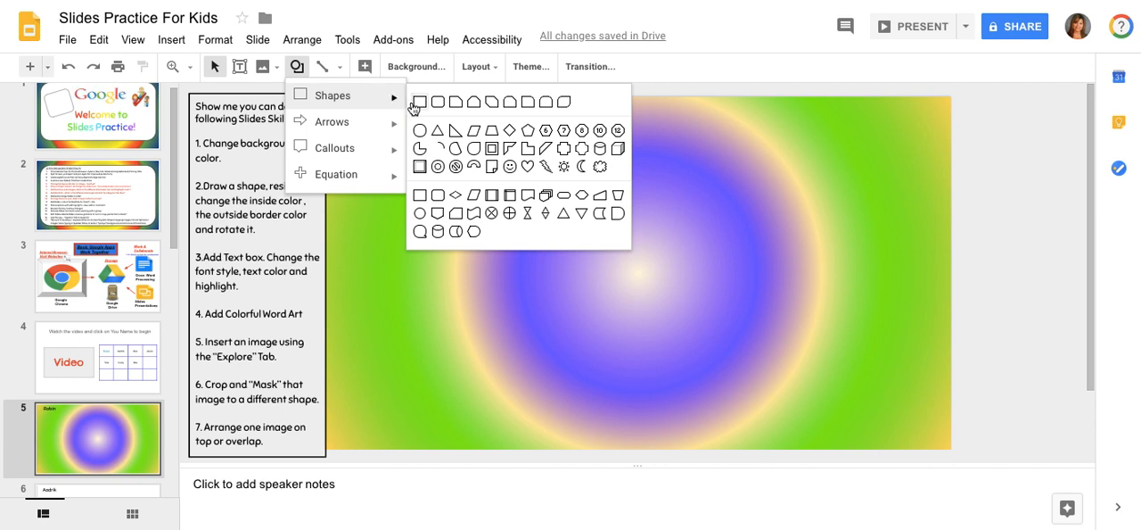
click(527, 168)
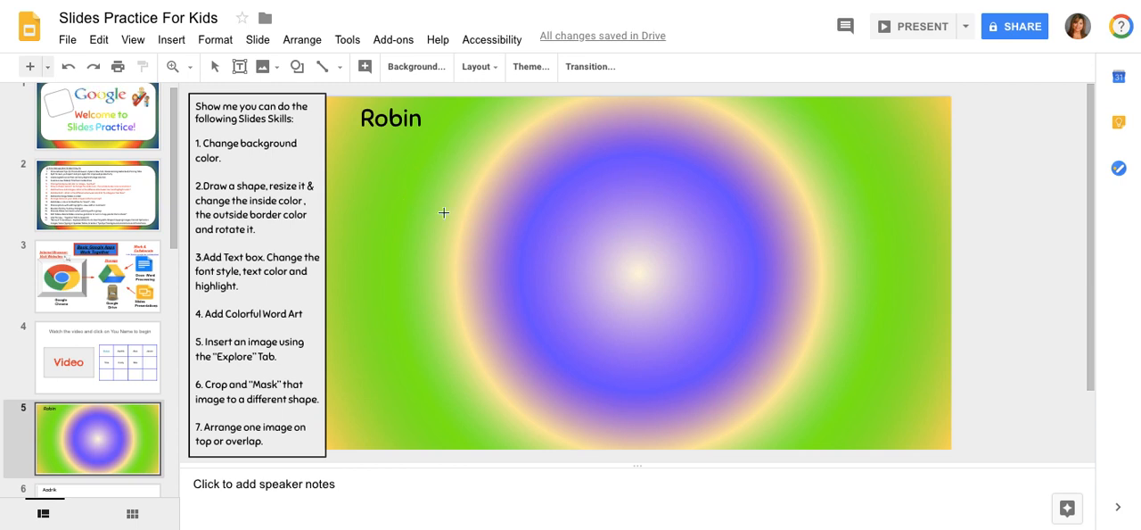
click(377, 310)
mouse_move(377, 309)
mouse_down()
mouse_move(434, 337)
mouse_move(443, 355)
mouse_move(422, 402)
mouse_move(472, 398)
mouse_move(501, 415)
mouse_up()
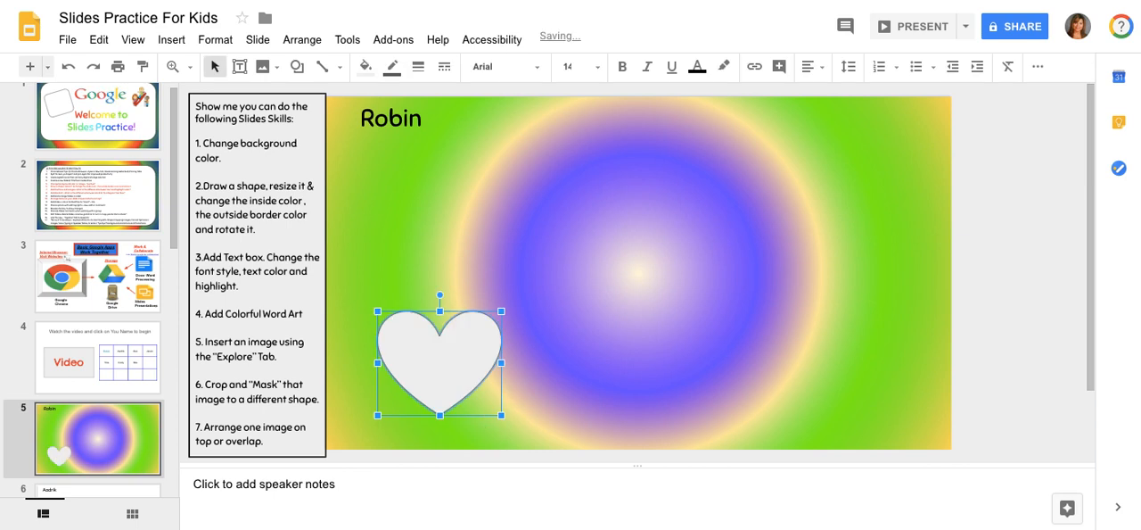
Shrink the heart slightly from its upper-right corner and fill it with solid red
mouse_move(502, 309)
mouse_down()
mouse_move(453, 357)
mouse_move(515, 298)
mouse_move(481, 321)
mouse_move(491, 321)
mouse_up()
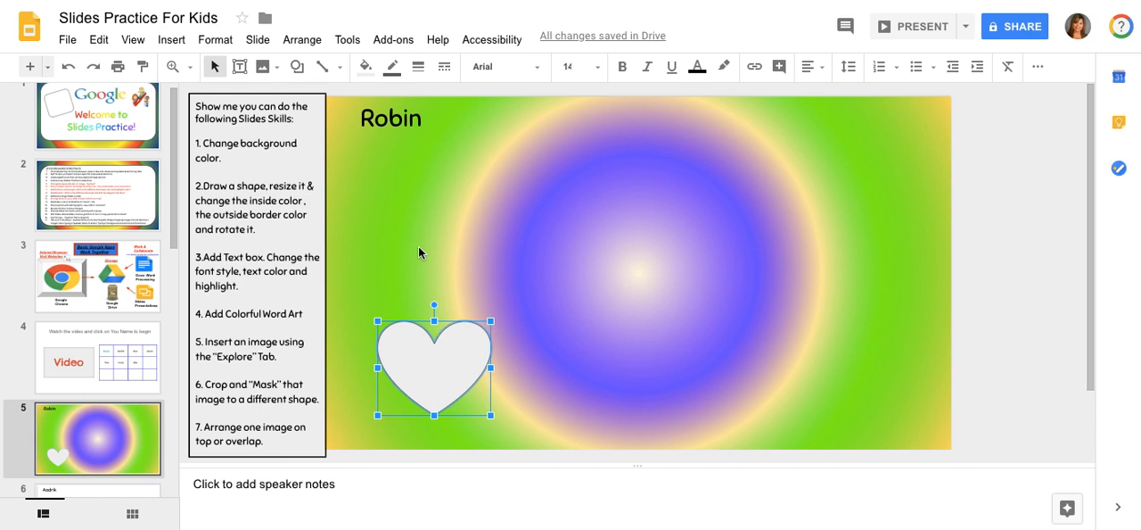
click(367, 73)
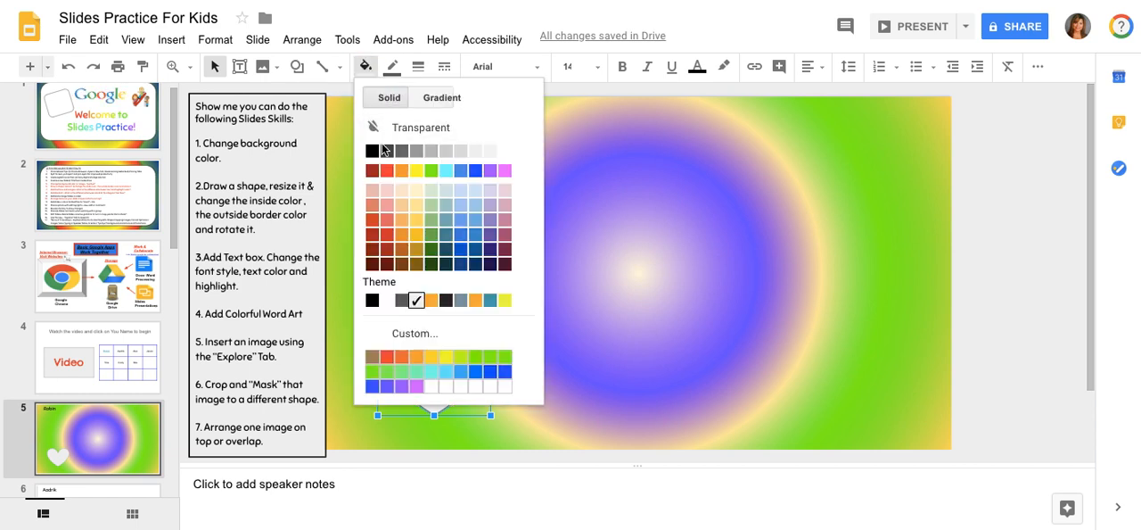
click(387, 172)
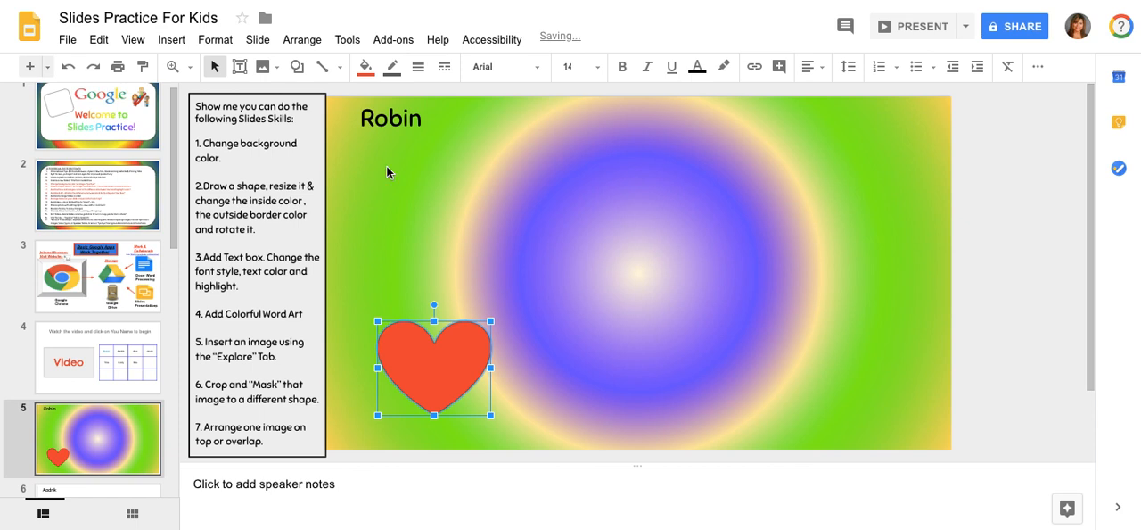
Change the heart's fill to solid cyan and its border color to black
click(366, 71)
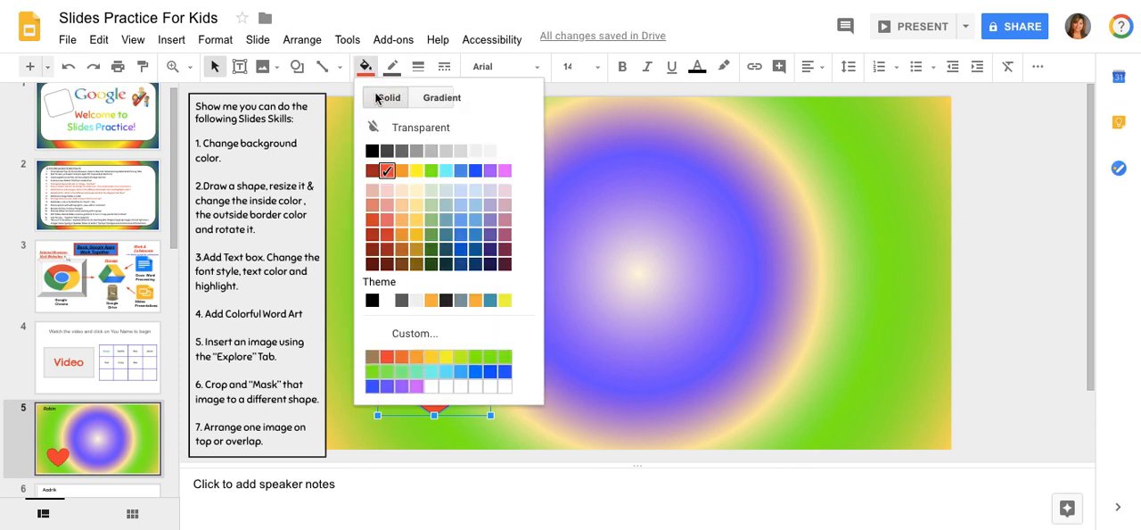
click(446, 176)
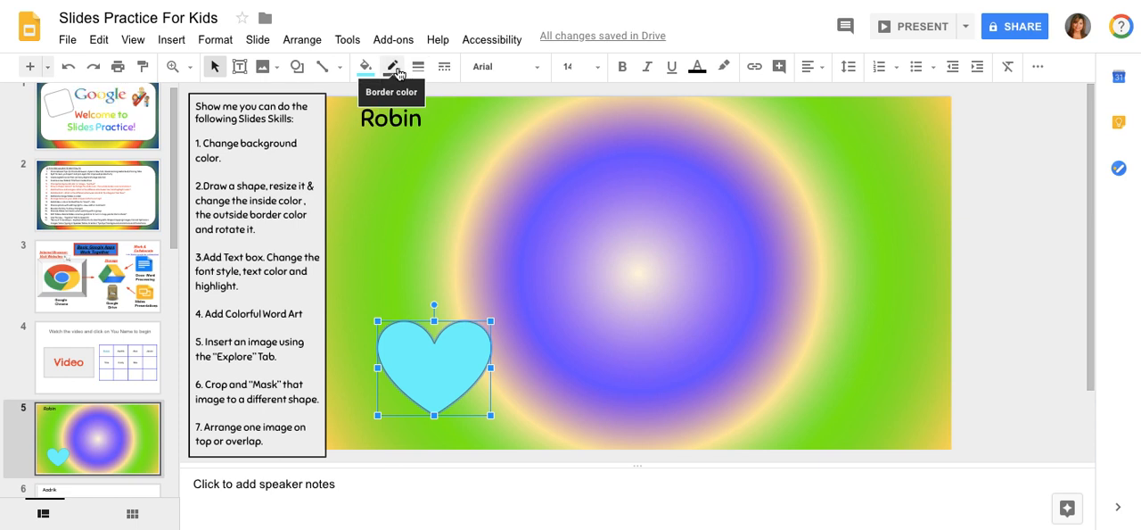
click(398, 74)
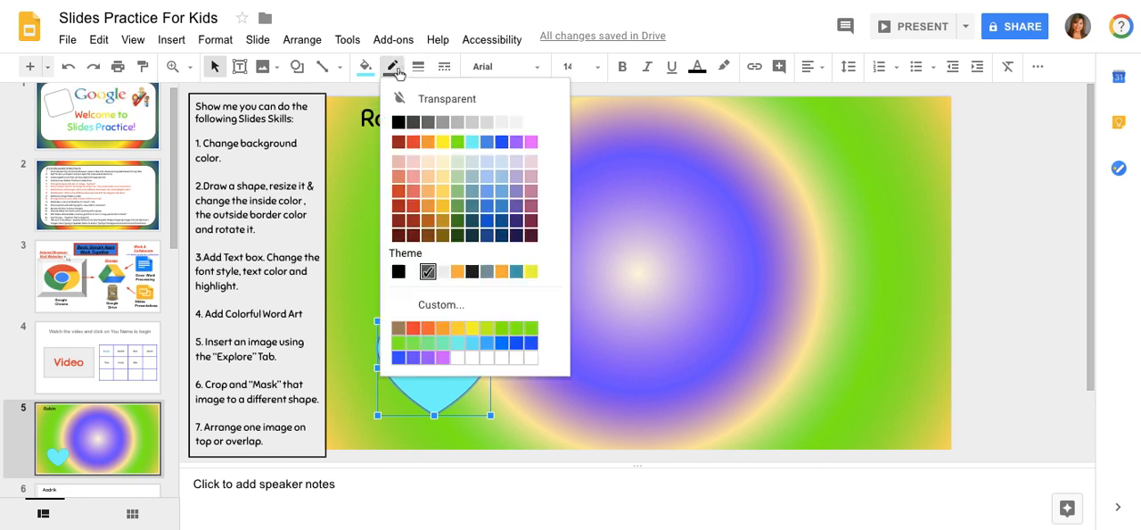
click(398, 122)
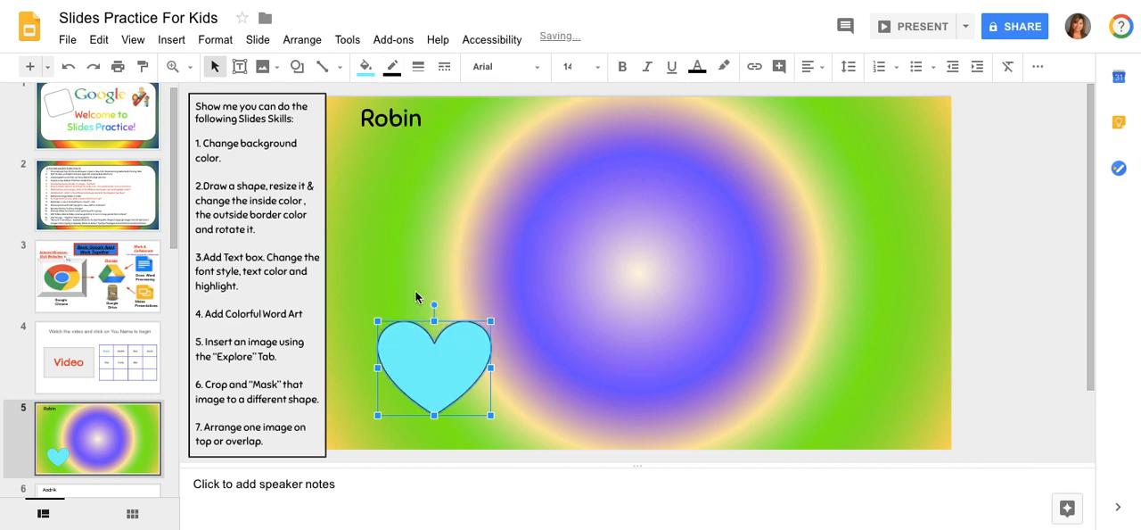
Thicken the heart's border, trying a weight of 3px before setting it to 4px
click(422, 75)
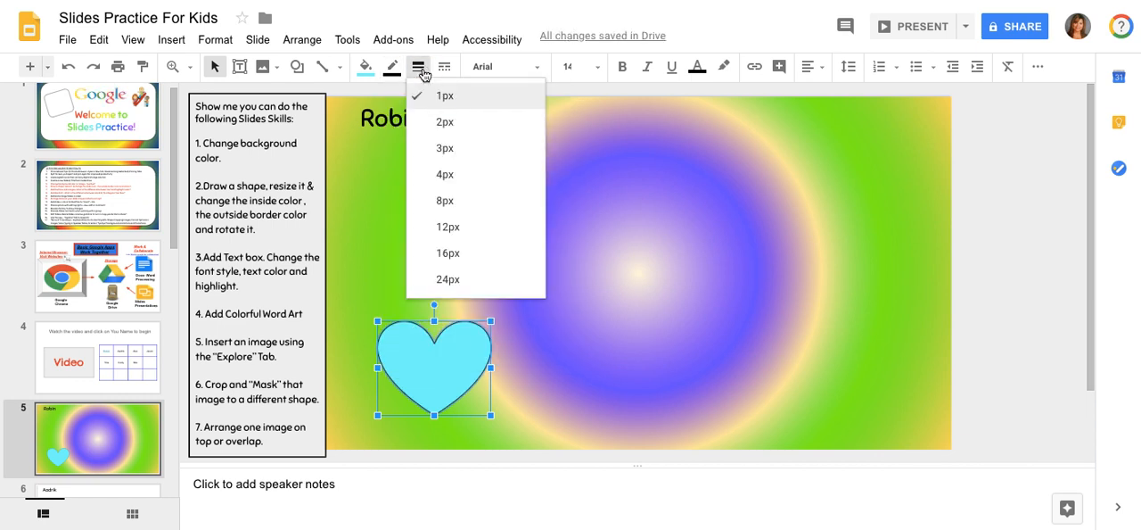
click(424, 149)
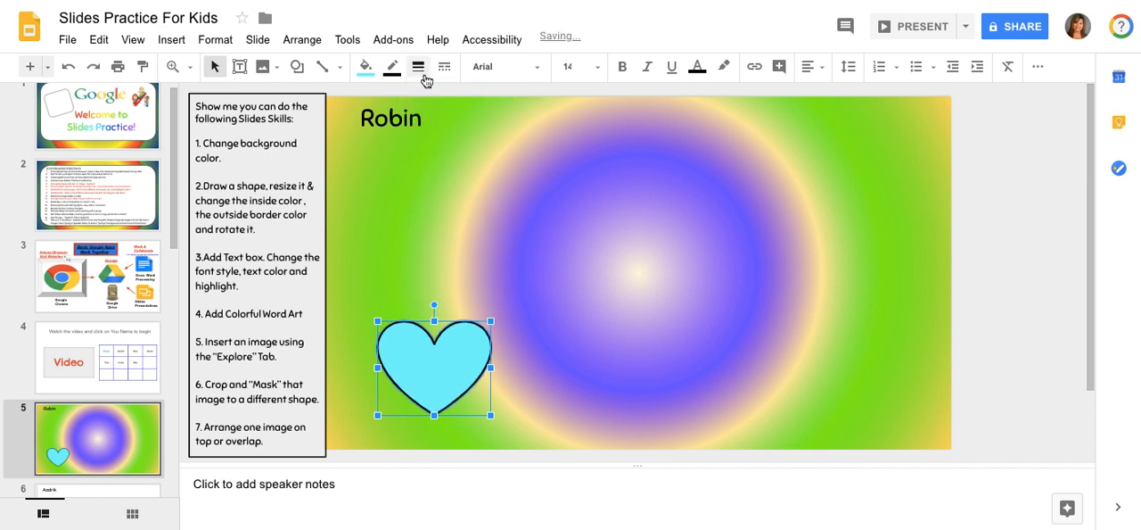
click(419, 67)
click(429, 177)
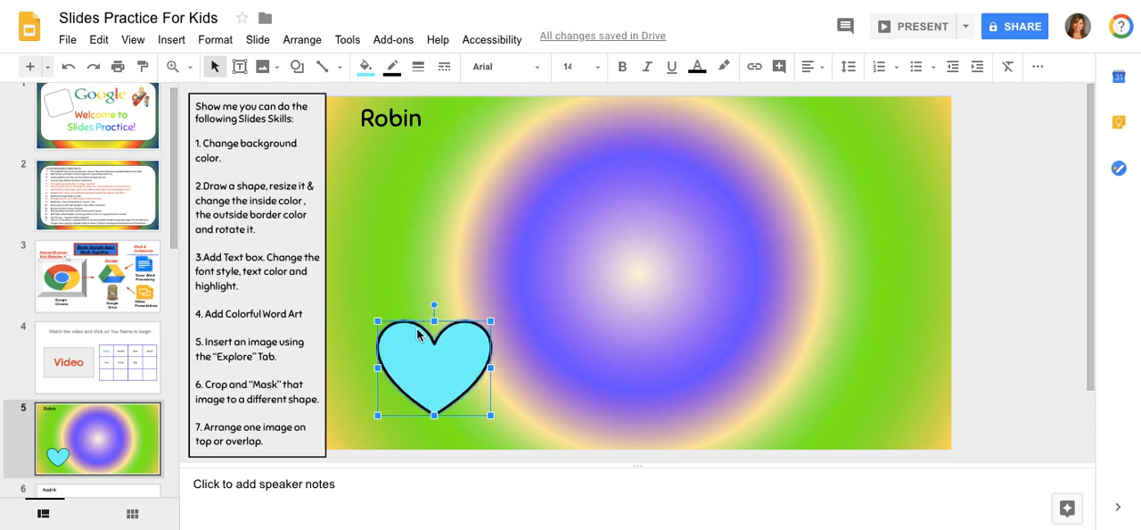
Copy and paste the cyan heart, and move the duplicate to the lower-right corner area of the slide
right_click(419, 365)
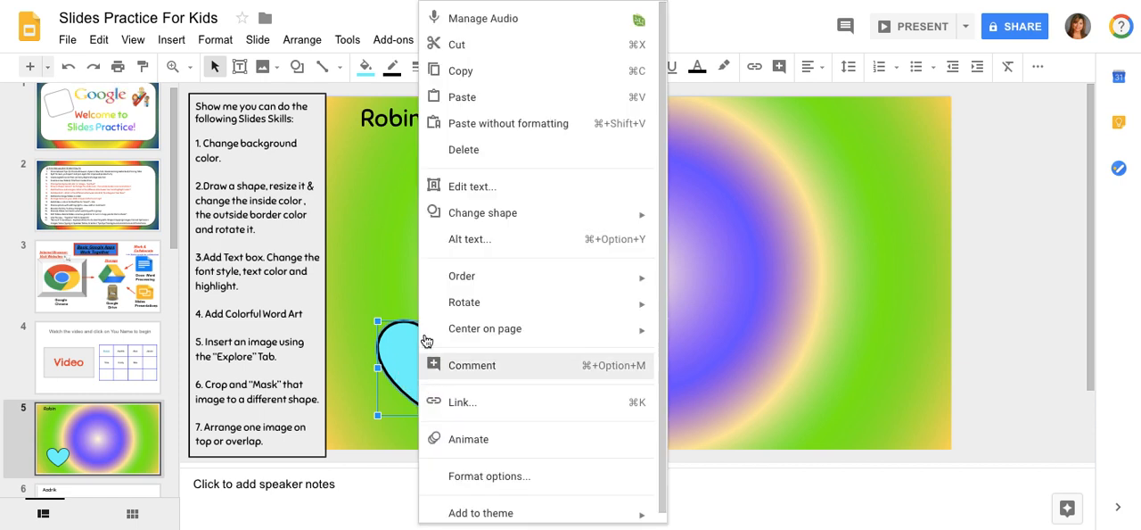
click(485, 71)
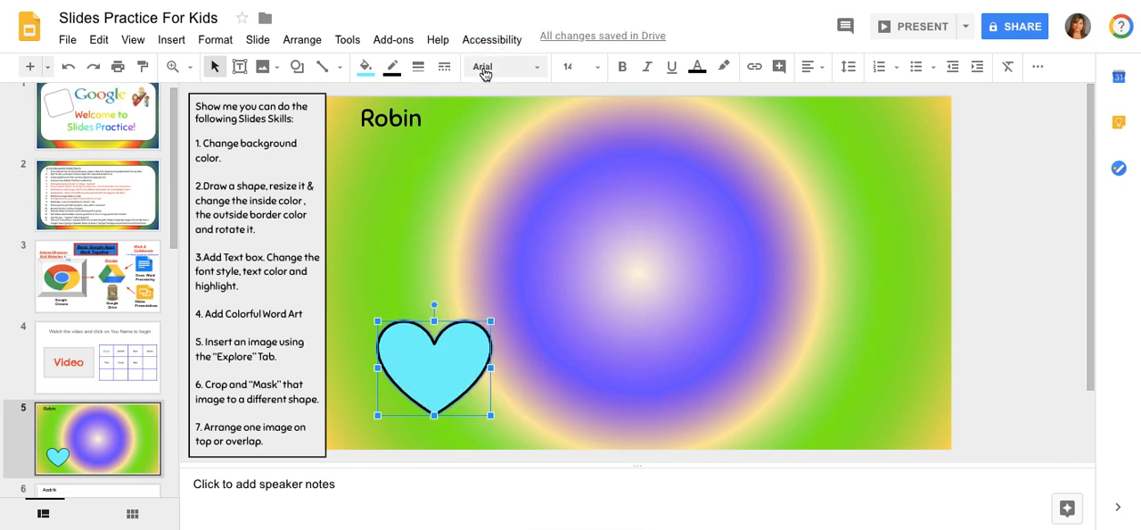
right_click(437, 382)
click(517, 96)
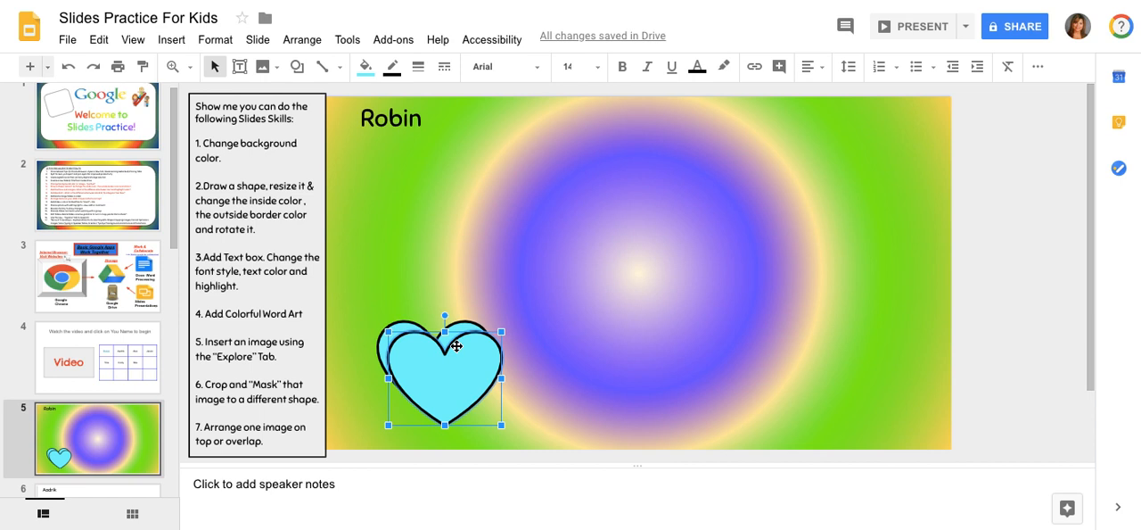
drag(453, 368, 865, 379)
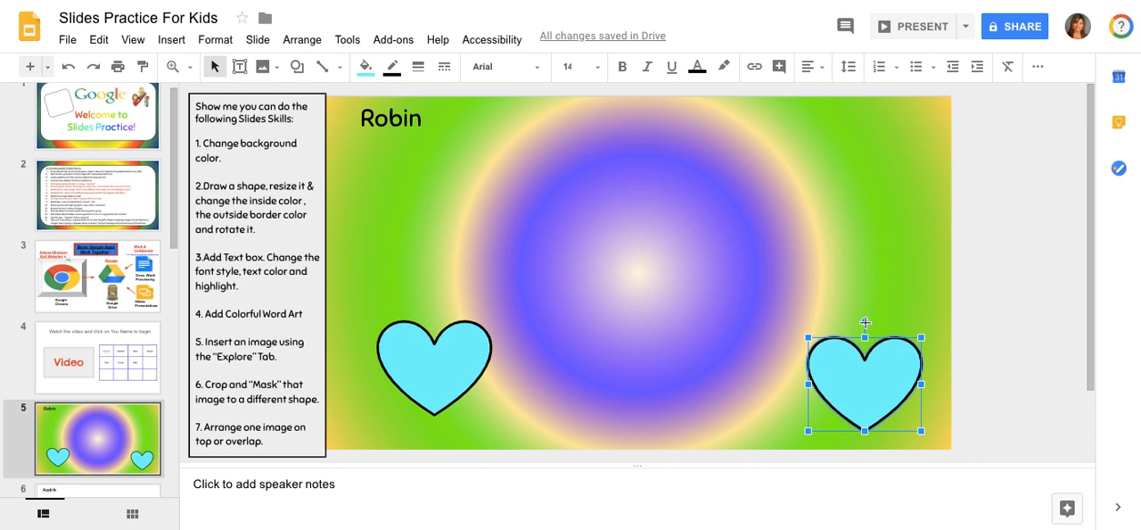
Rotate the duplicate heart slightly clockwise and move it up a little
drag(865, 320, 894, 321)
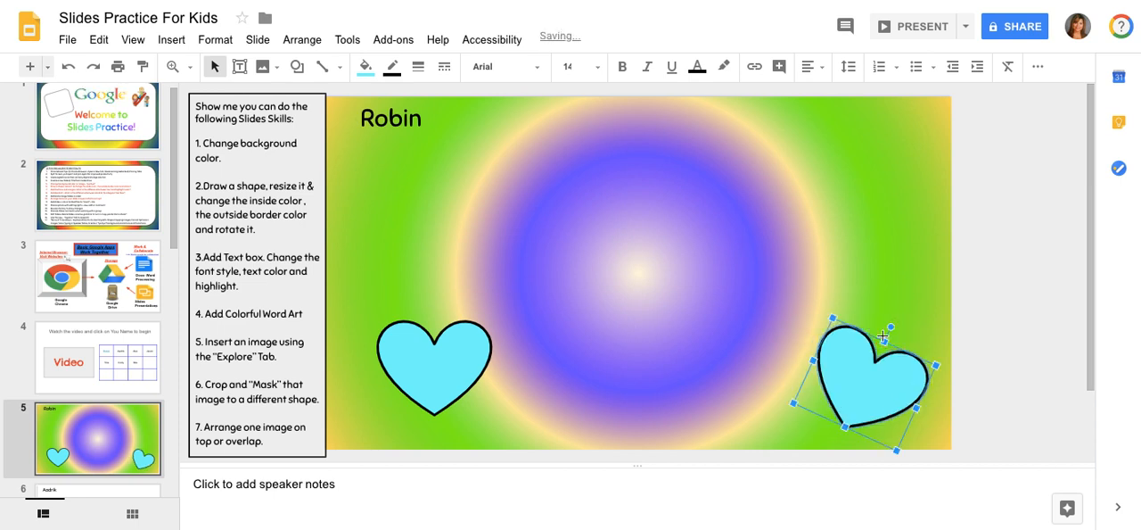
drag(864, 356, 863, 350)
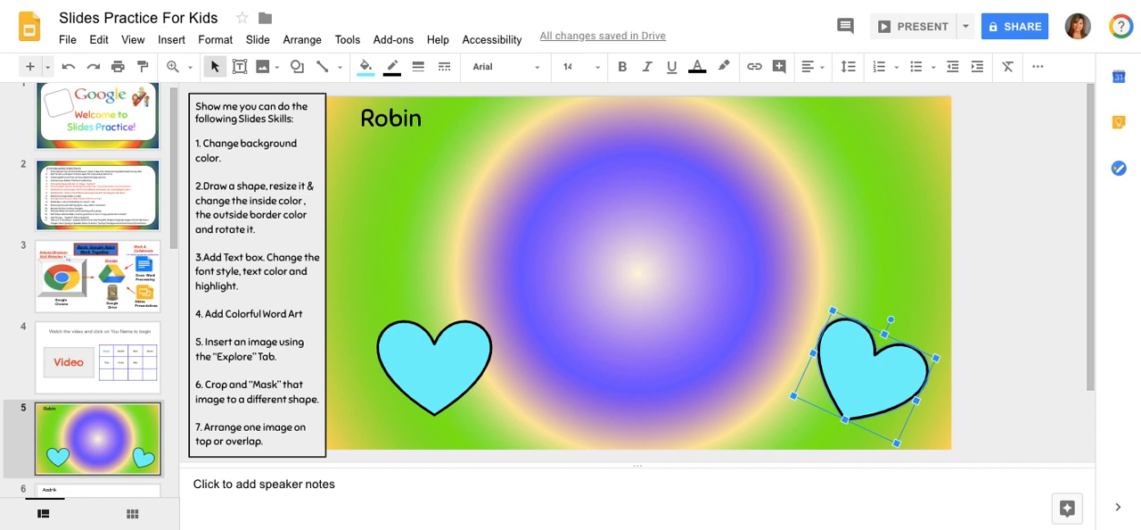
click(172, 41)
mouse_move(258, 39)
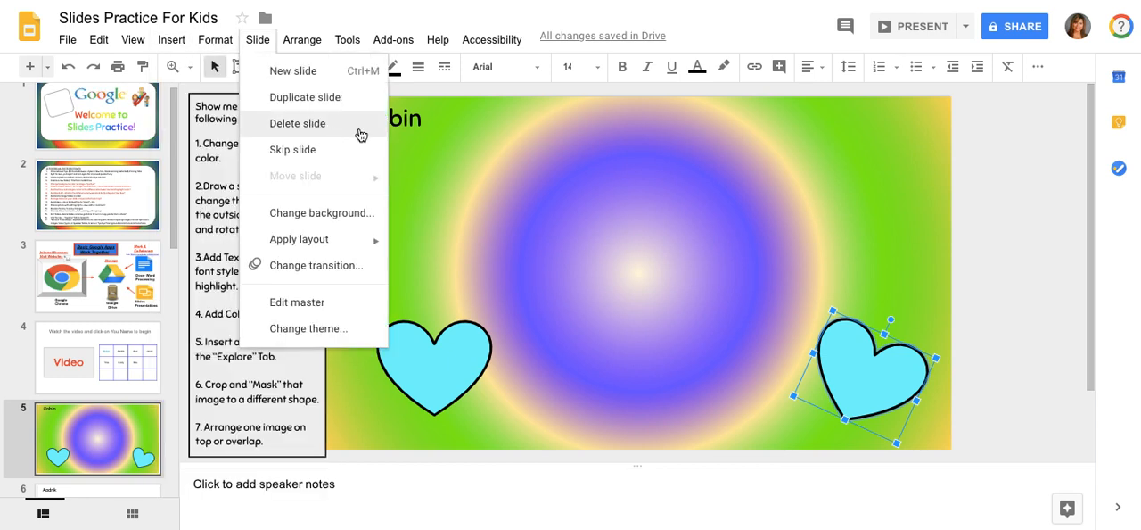
click(422, 165)
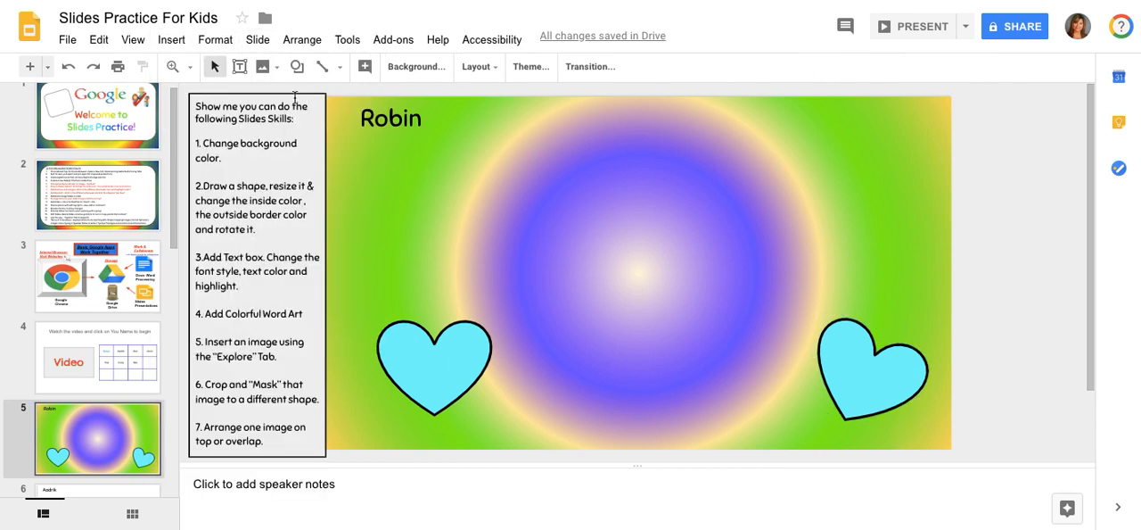
Add a text box above the first heart reading "Here is my example of a text box," followed by the teacher's name and an exclamation mark
click(239, 66)
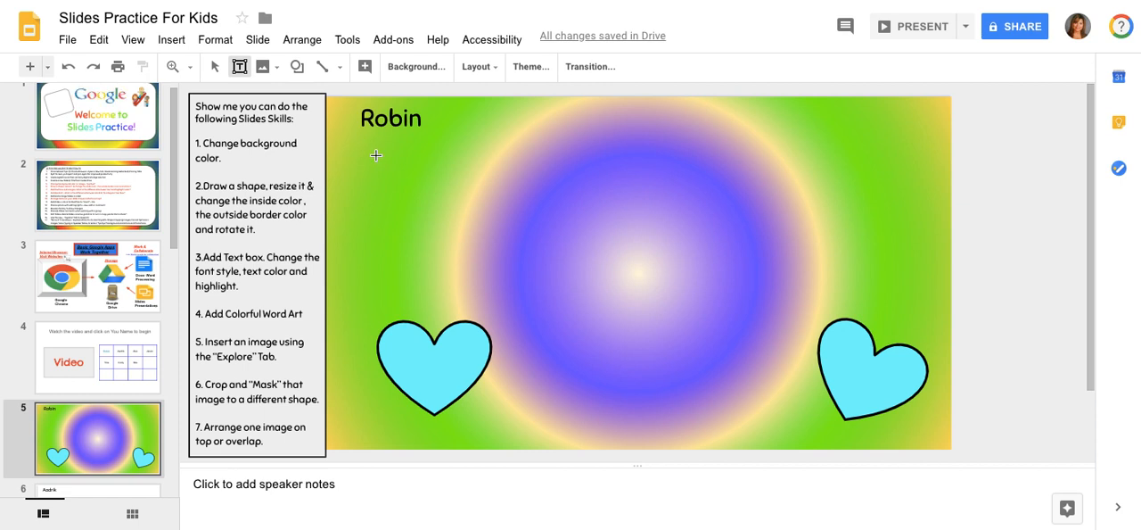
drag(376, 155, 377, 416)
drag(378, 157, 484, 250)
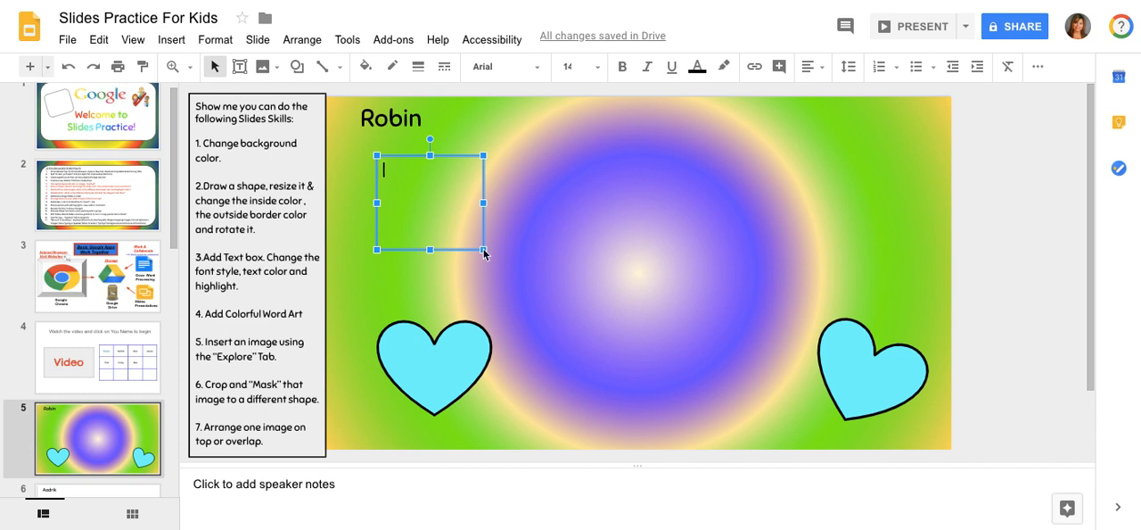
text(Here )
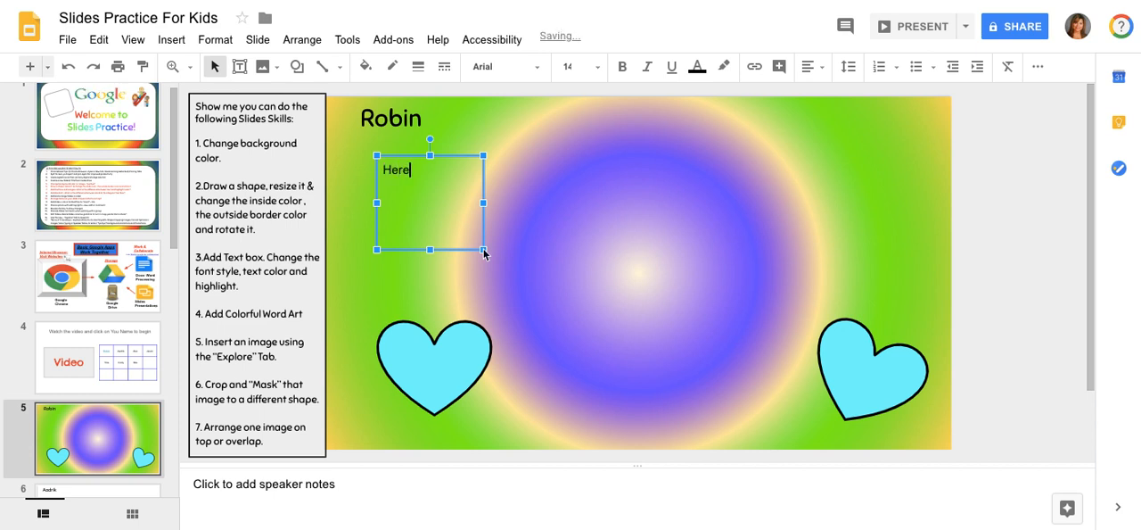
text(is my example of a text bo)
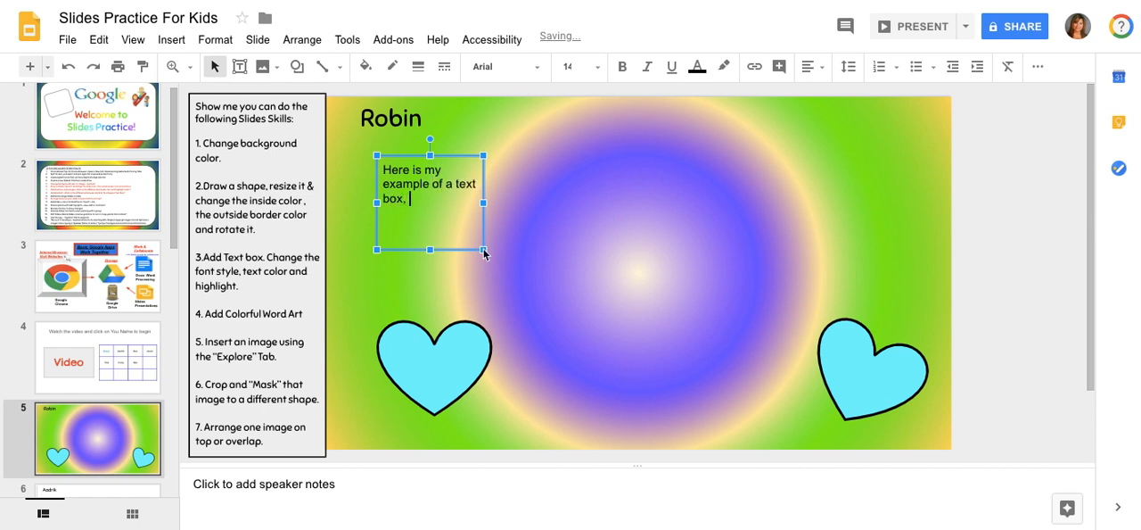
text(x, Mrs. Limpert!)
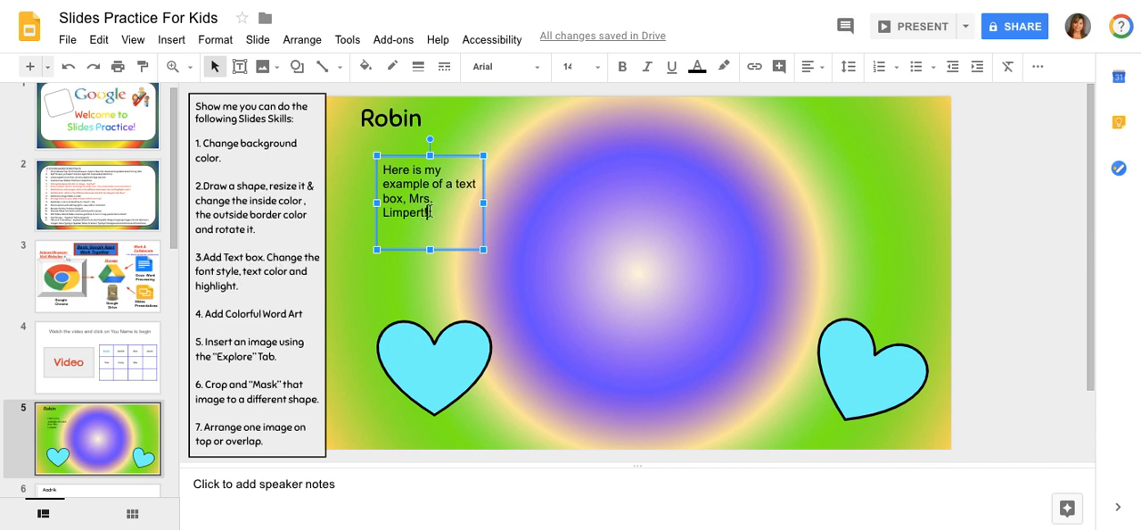
Change the font of all the text in the new text box to Chelsea Market
drag(429, 212, 381, 164)
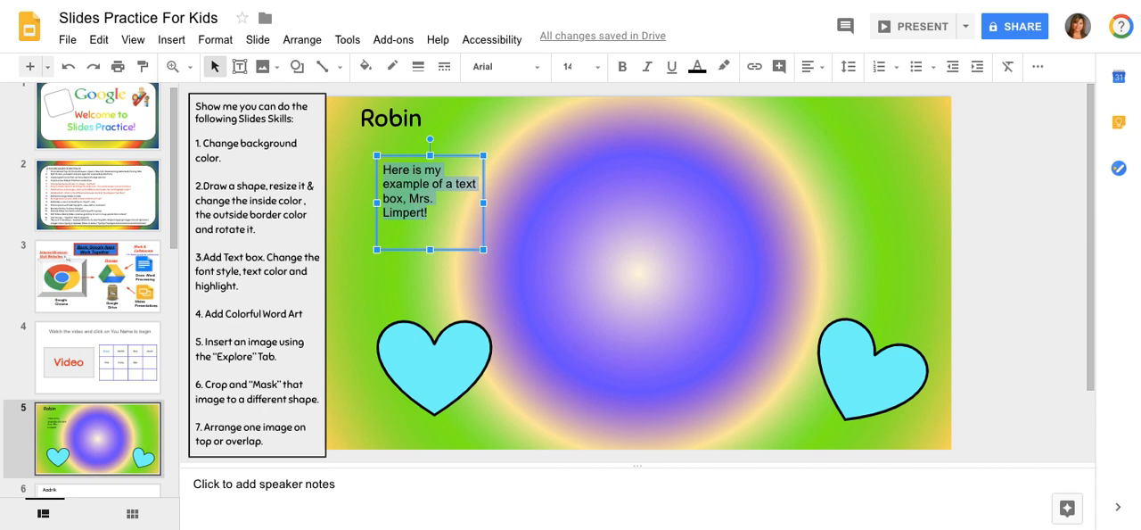
click(539, 69)
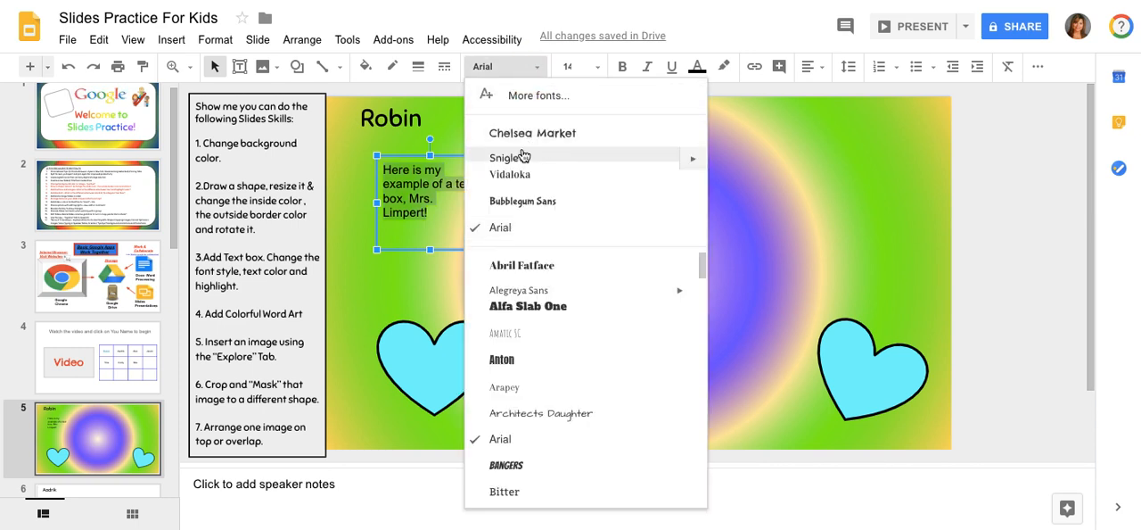
click(529, 135)
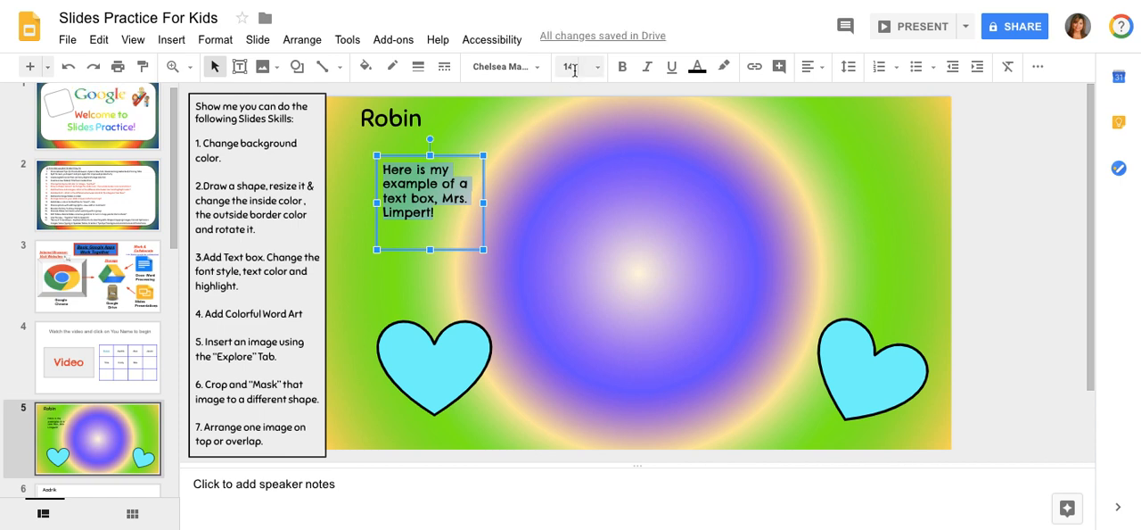
Try bold, italic and underline formatting on the text box's selected text
click(621, 69)
click(621, 69)
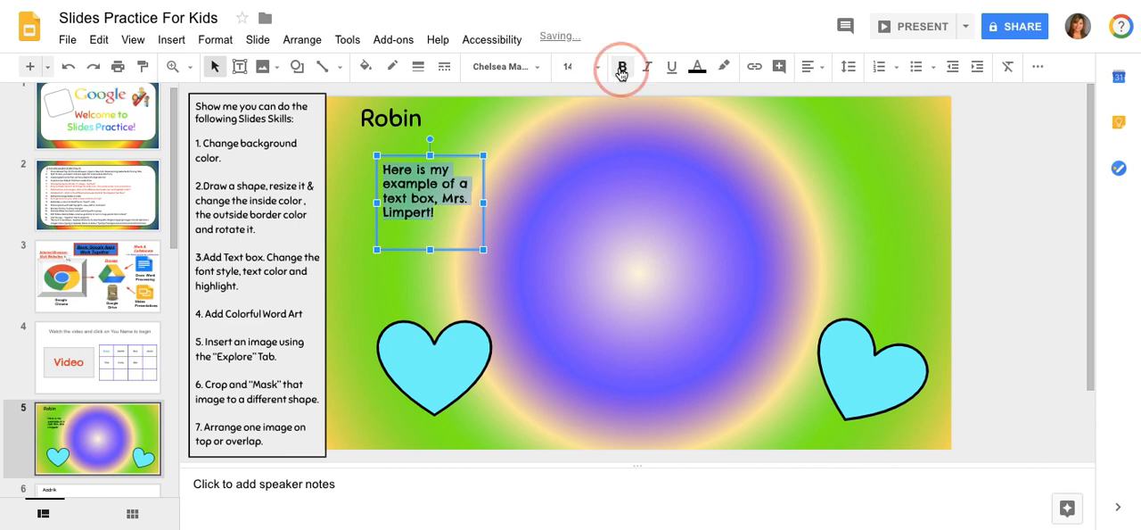
click(647, 69)
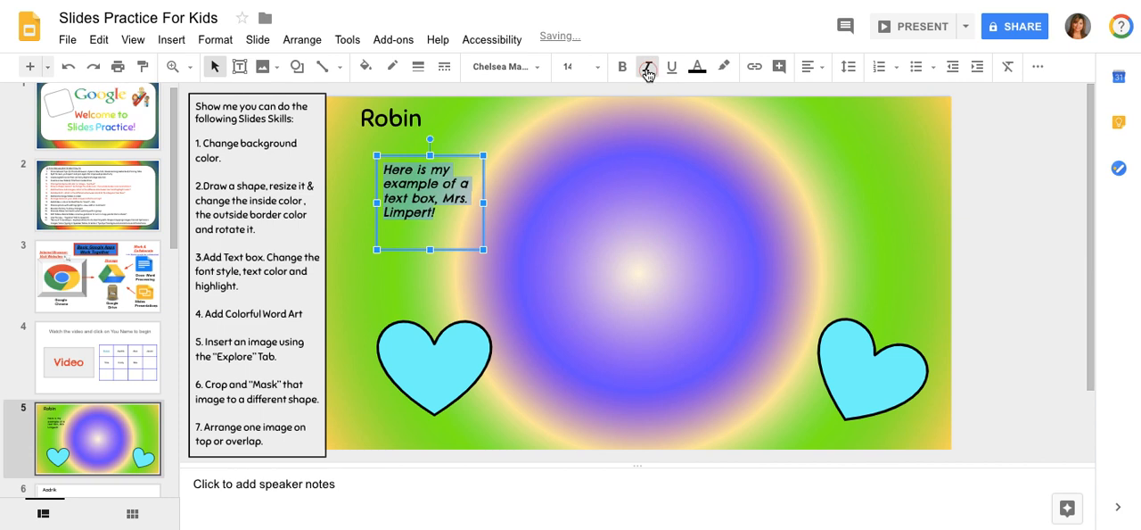
click(648, 70)
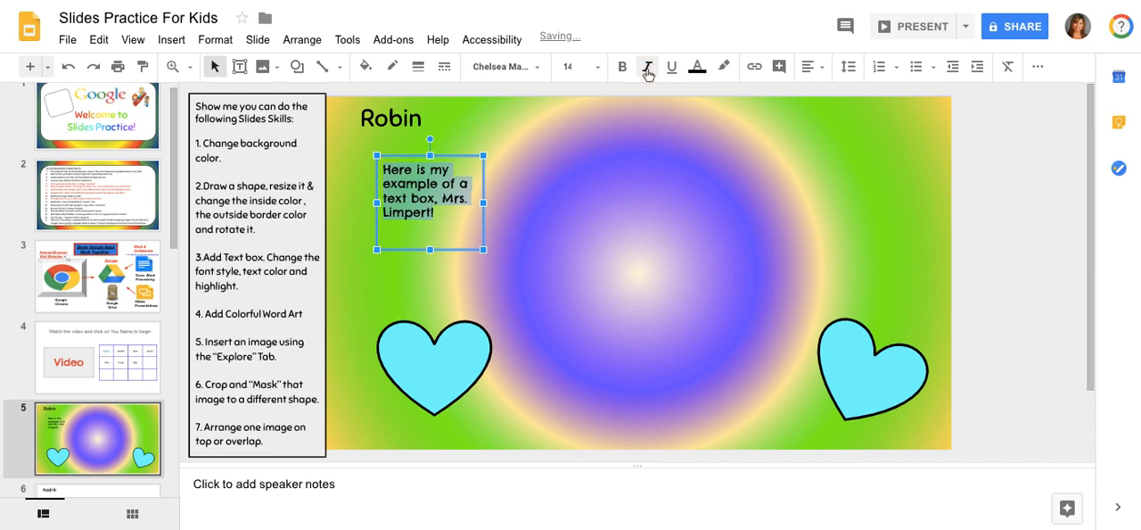
click(672, 75)
click(672, 74)
Color the text box's text red and set its font size to 24
click(697, 69)
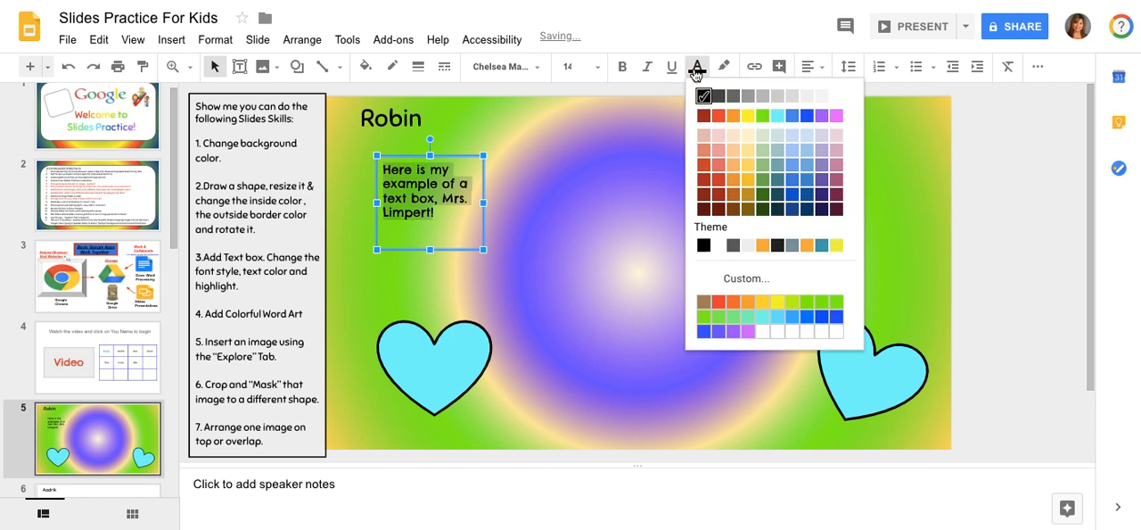
click(718, 116)
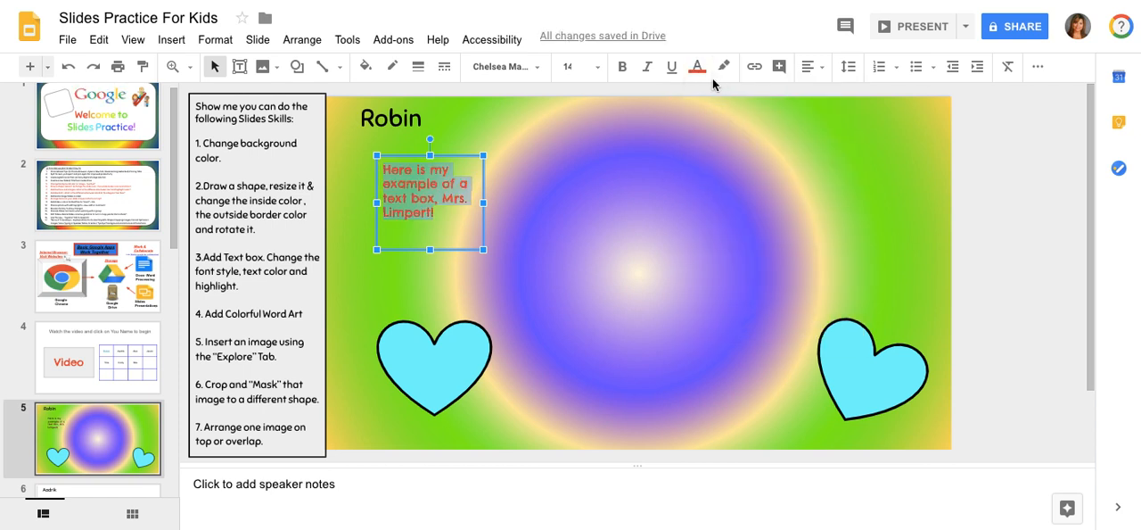
click(598, 70)
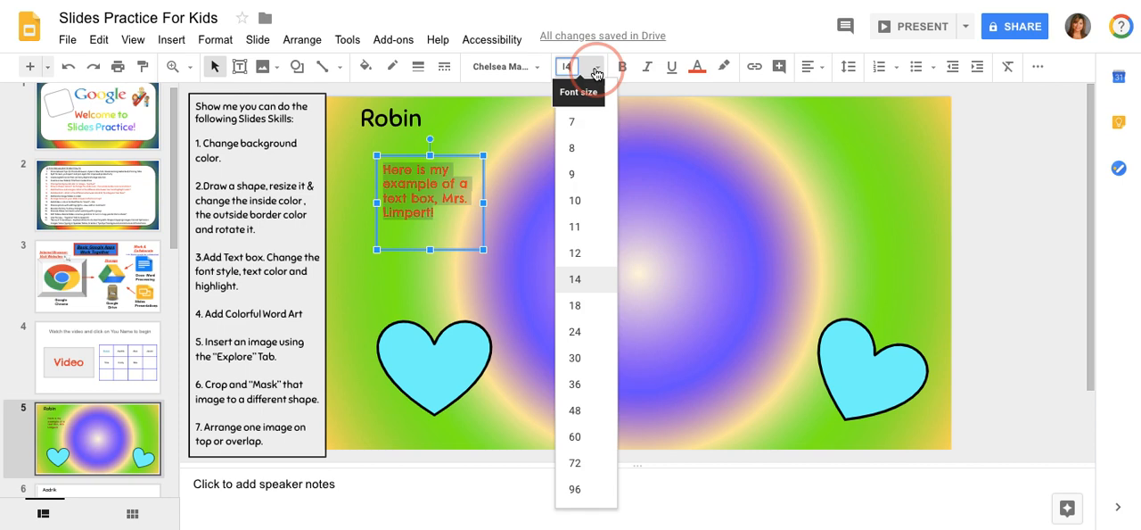
click(575, 331)
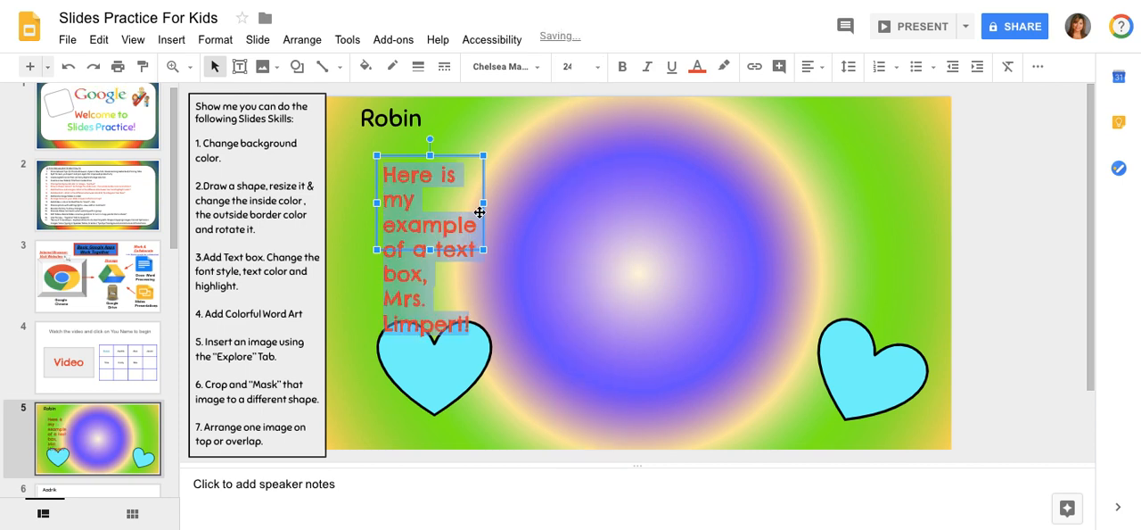